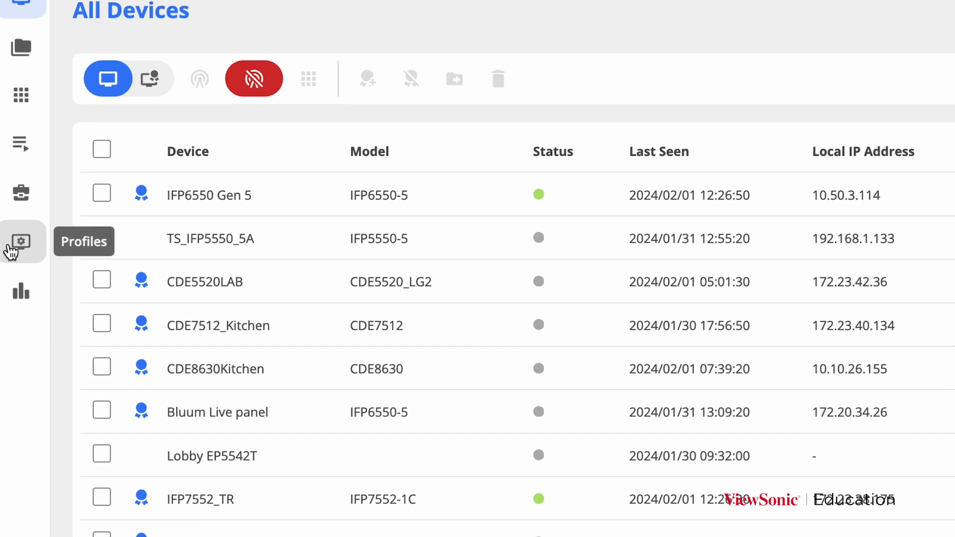
# Create a new device profile and name it "Office A", leaving its description empty
pyautogui.click(23, 246)
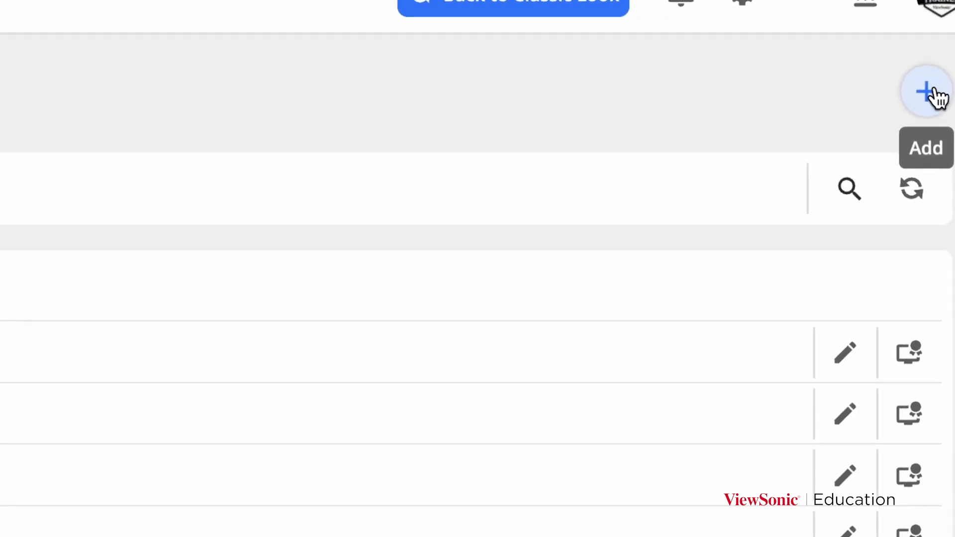
pyautogui.click(934, 91)
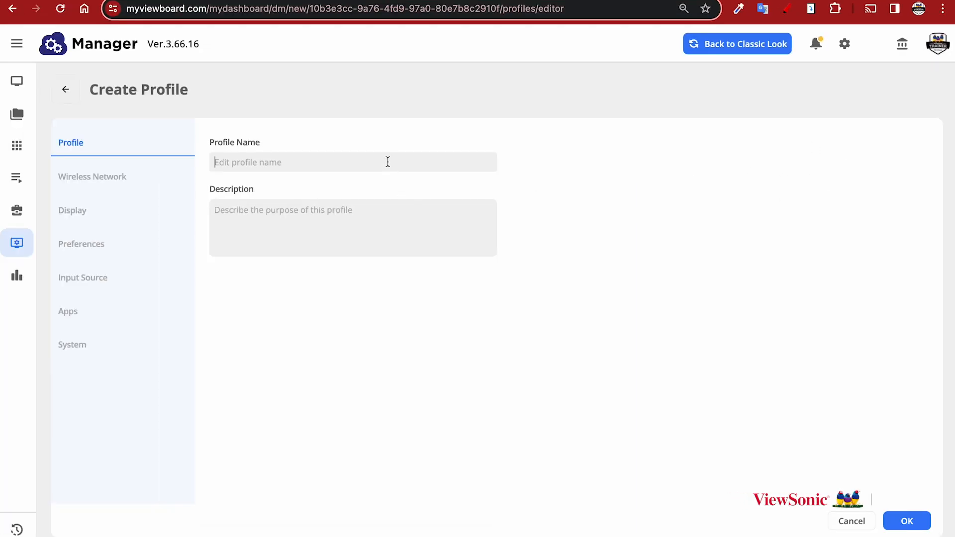
pyautogui.write('Ofif')
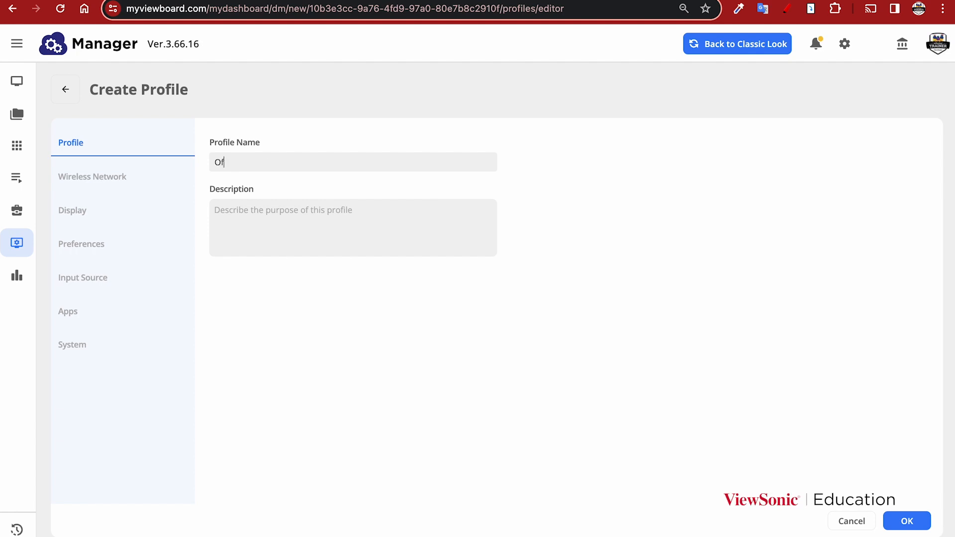
pyautogui.press('BackSpace')
pyautogui.press('BackSpace')
pyautogui.write('fice A')
pyautogui.click(252, 238)
# Examine the profile's wireless network settings and the available network authentication types without choosing one
pyautogui.click(68, 175)
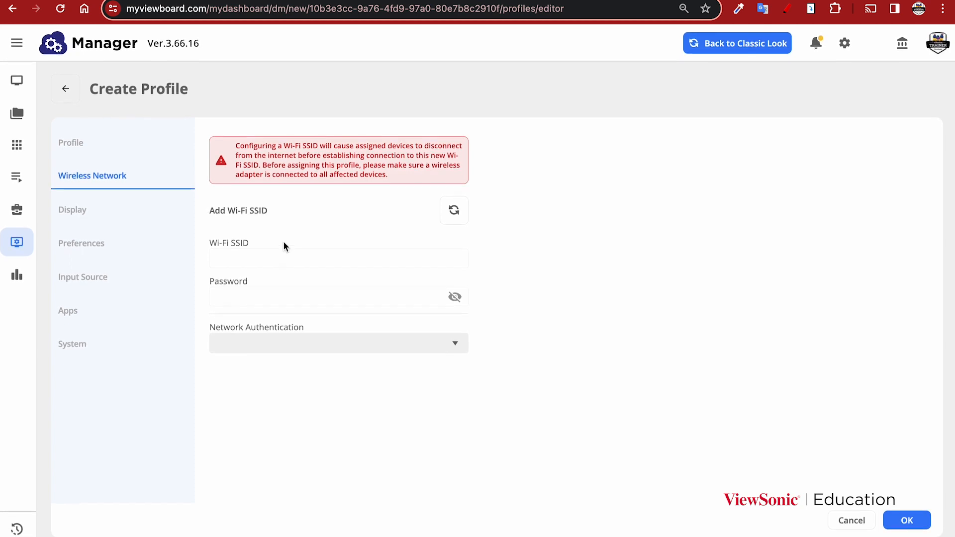
pyautogui.click(309, 343)
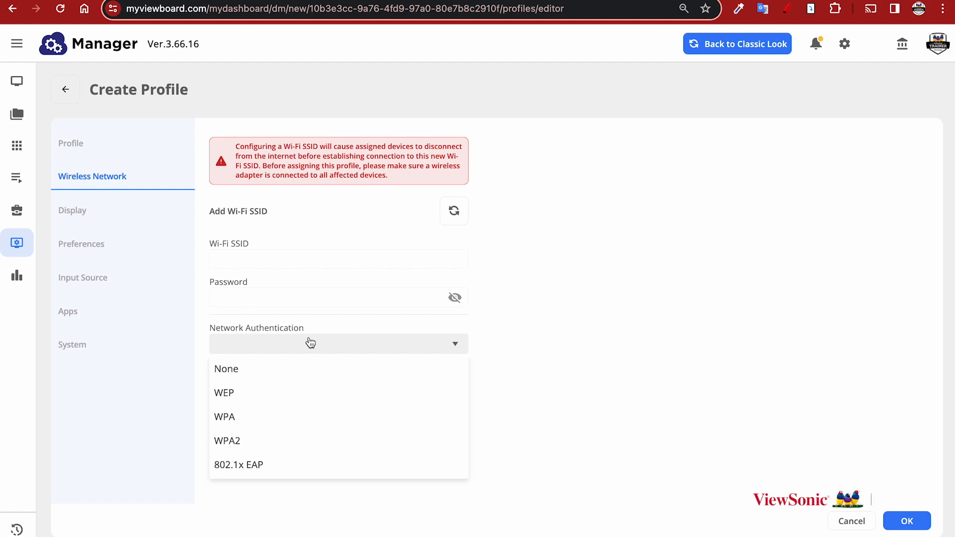
pyautogui.click(311, 342)
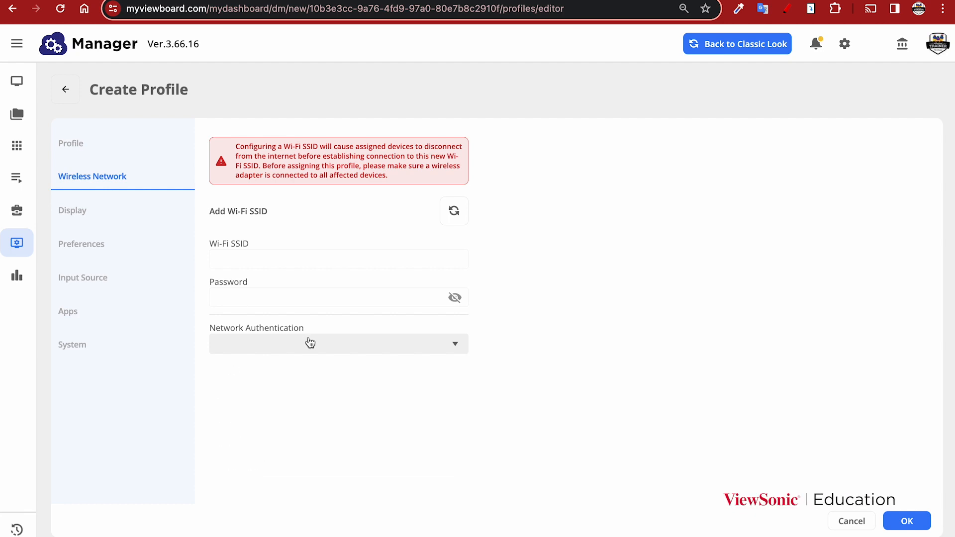
# Examine the profile's wallpaper settings and the custom image upload, cancelling without choosing a file
pyautogui.click(129, 223)
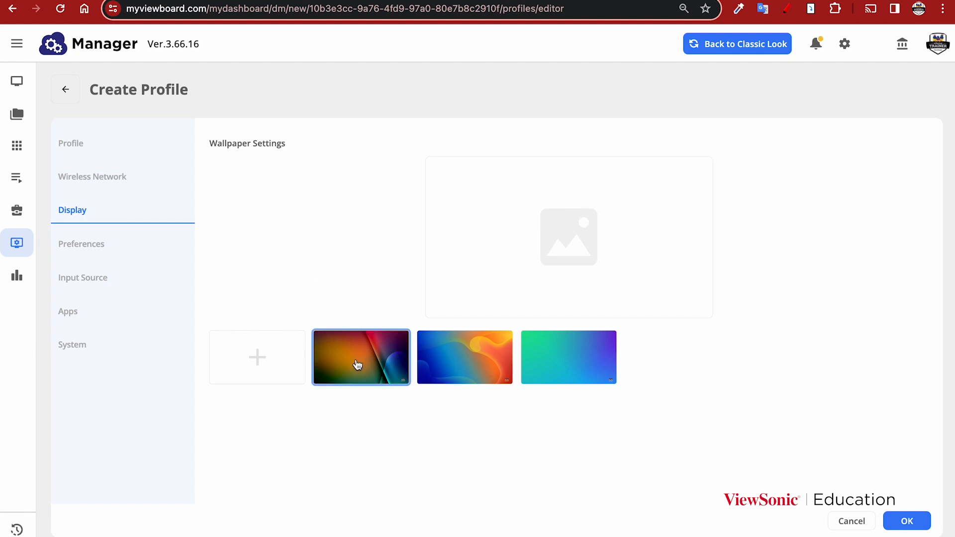
pyautogui.click(271, 371)
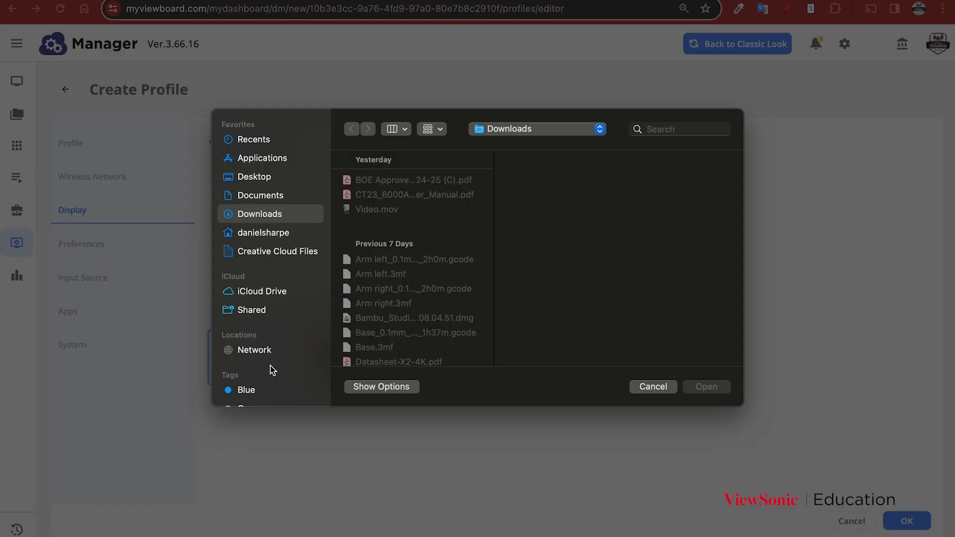
pyautogui.click(652, 393)
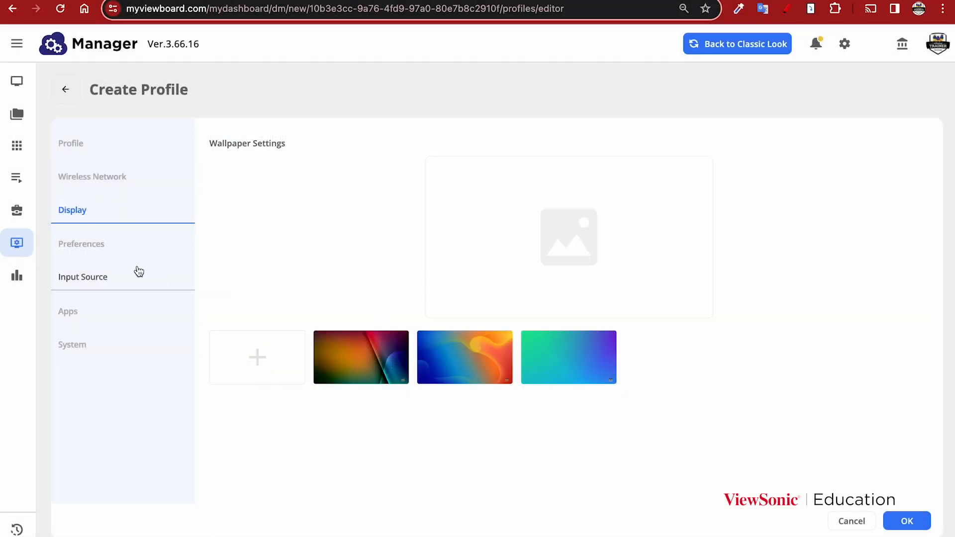
# In the date and time preferences, turn on Automatic Date and Time Sync and set the time zone to GMT-07:00 Mountain Time
pyautogui.click(116, 256)
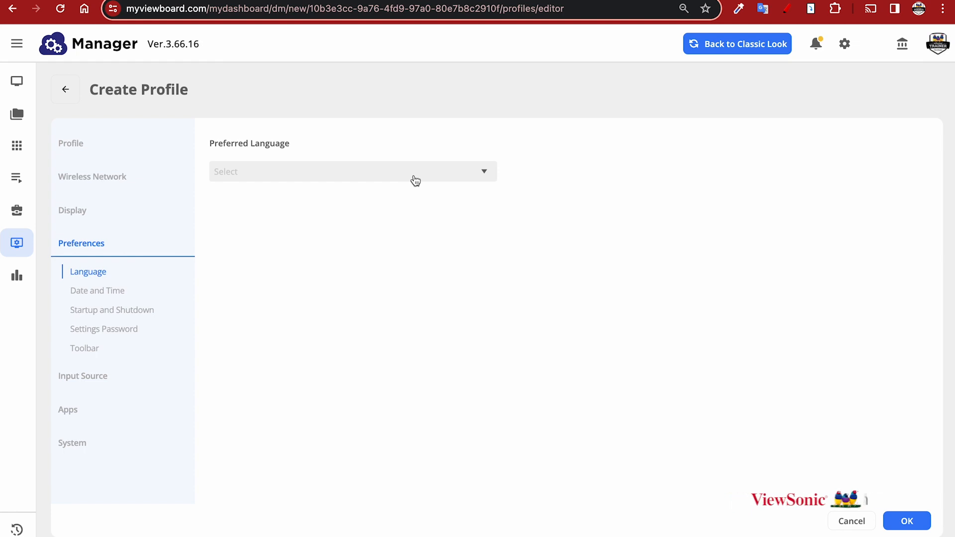
pyautogui.click(110, 293)
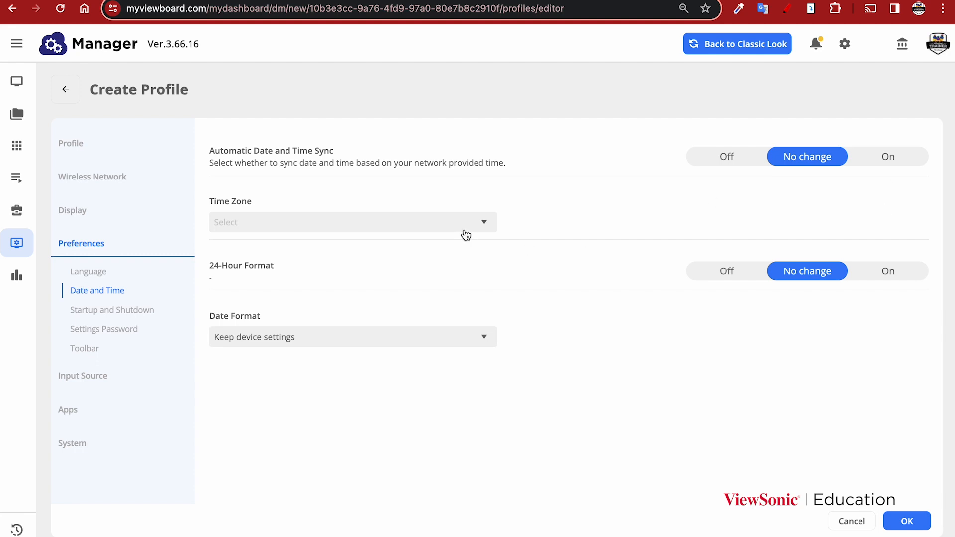
pyautogui.click(889, 162)
pyautogui.click(431, 230)
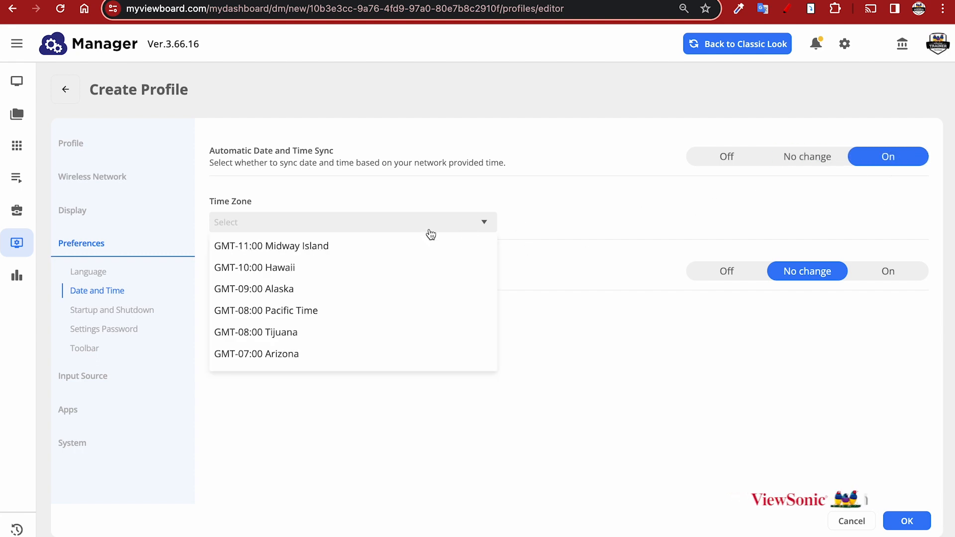
pyautogui.scroll(-3, 422, 277)
pyautogui.click(383, 323)
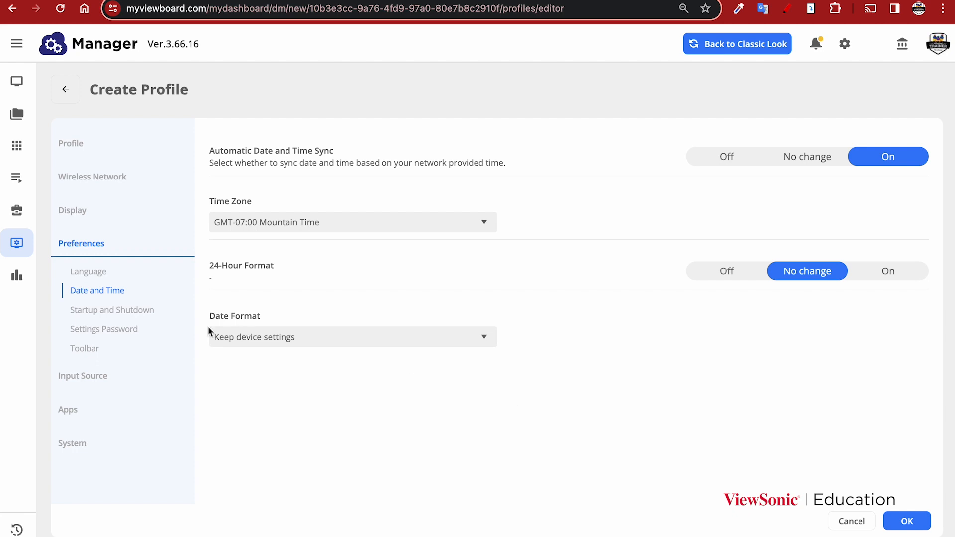
# In the startup and shutdown preferences, turn ECO Mode off and choose to assign a power schedule
pyautogui.click(134, 310)
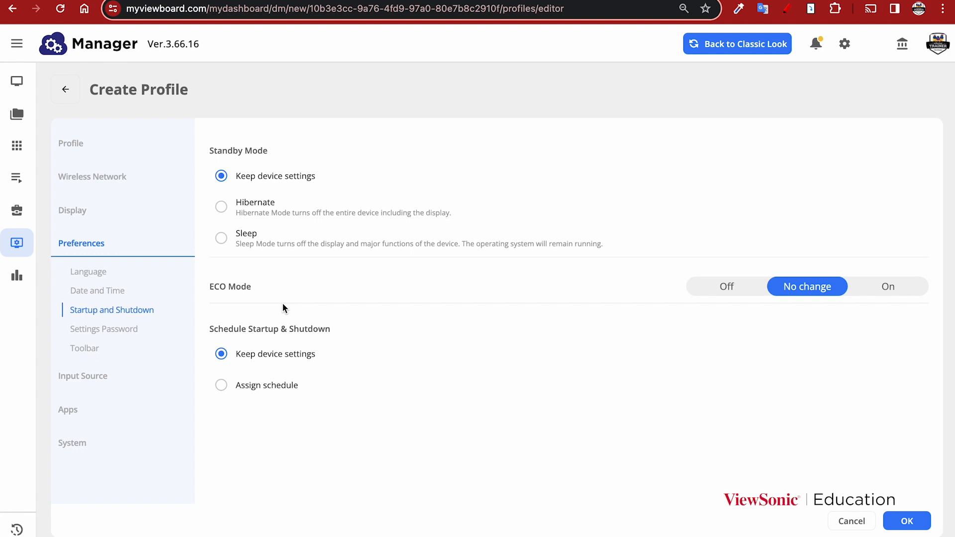
pyautogui.click(736, 293)
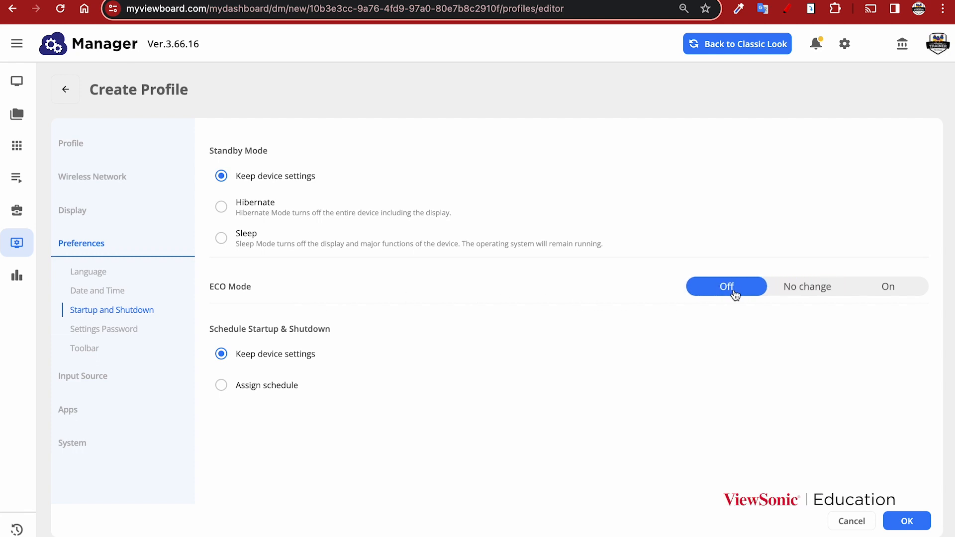
pyautogui.click(255, 386)
pyautogui.scroll(-2, 265, 399)
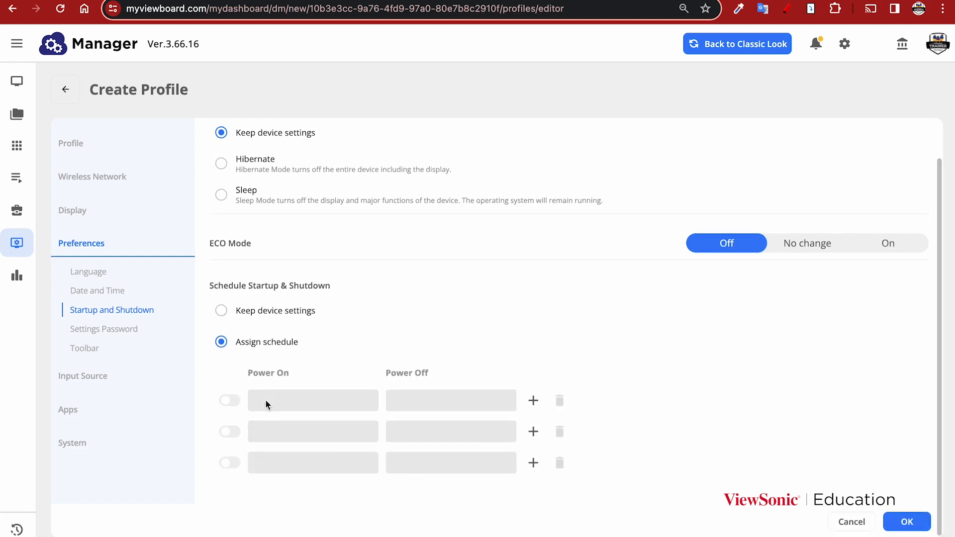
# Add a first schedule entry with a weekly Power On at 08:00 from Monday to Friday
pyautogui.click(533, 401)
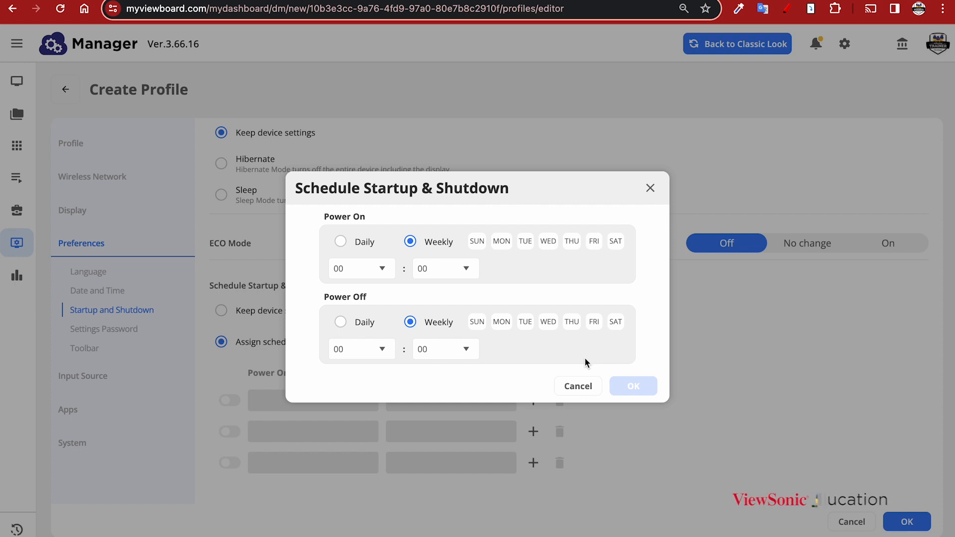
pyautogui.click(502, 241)
pyautogui.click(525, 241)
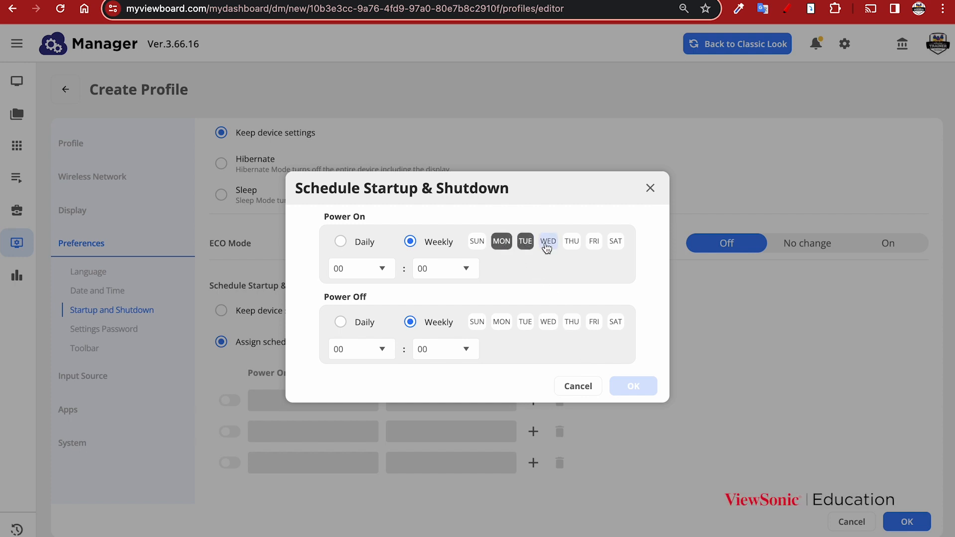
pyautogui.click(548, 241)
pyautogui.click(571, 241)
pyautogui.click(594, 242)
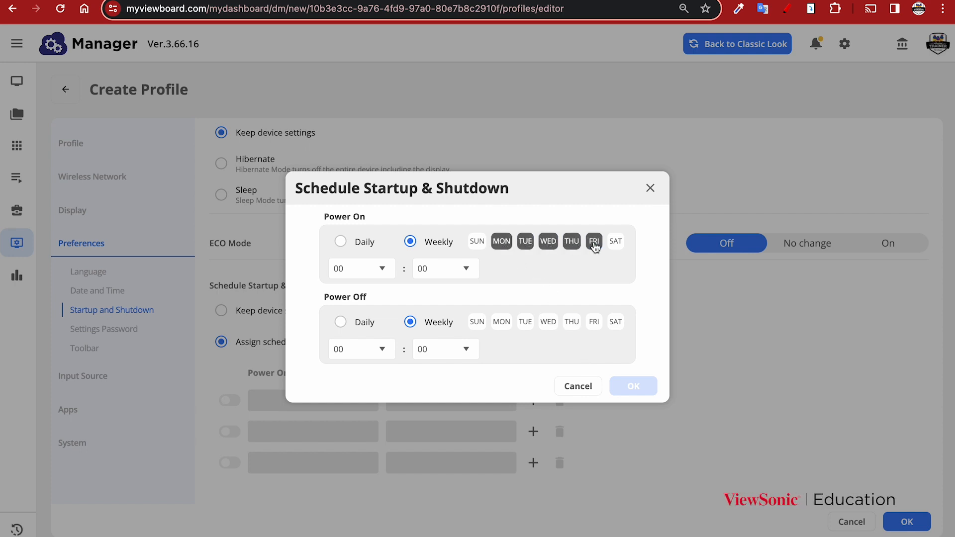
pyautogui.click(389, 269)
pyautogui.scroll(-2, 363, 381)
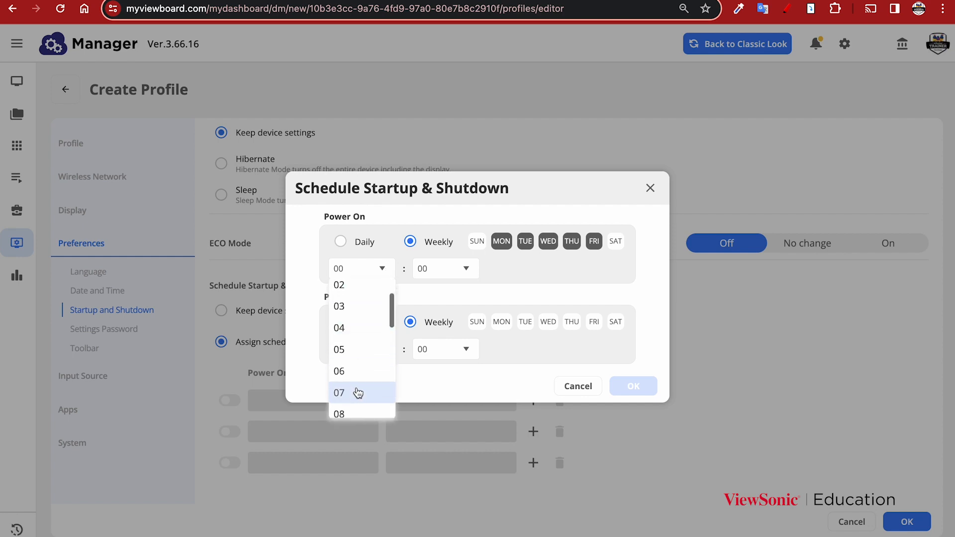
pyautogui.click(356, 414)
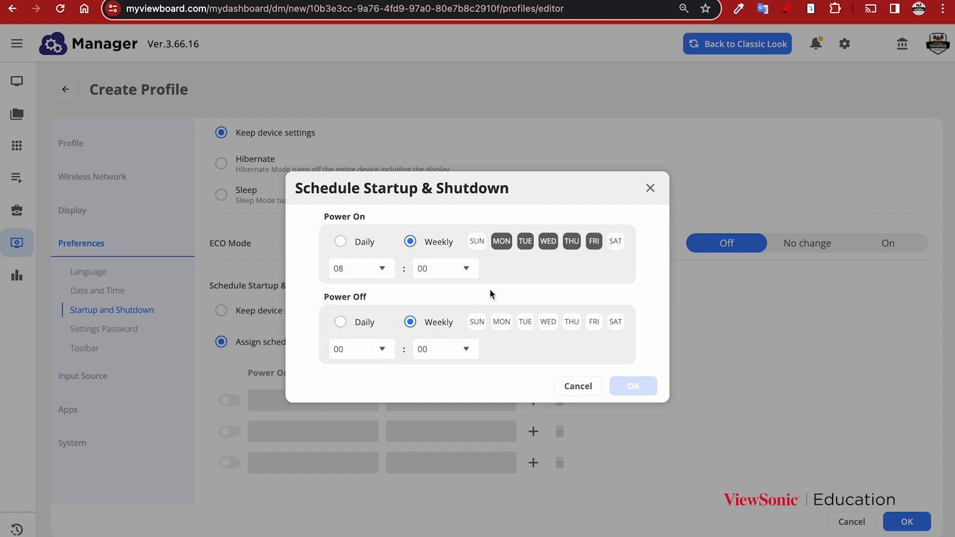
# Set the entry's weekly Power Off to 19:00 from Monday to Friday and save the schedule
pyautogui.click(383, 349)
pyautogui.scroll(-5, 362, 477)
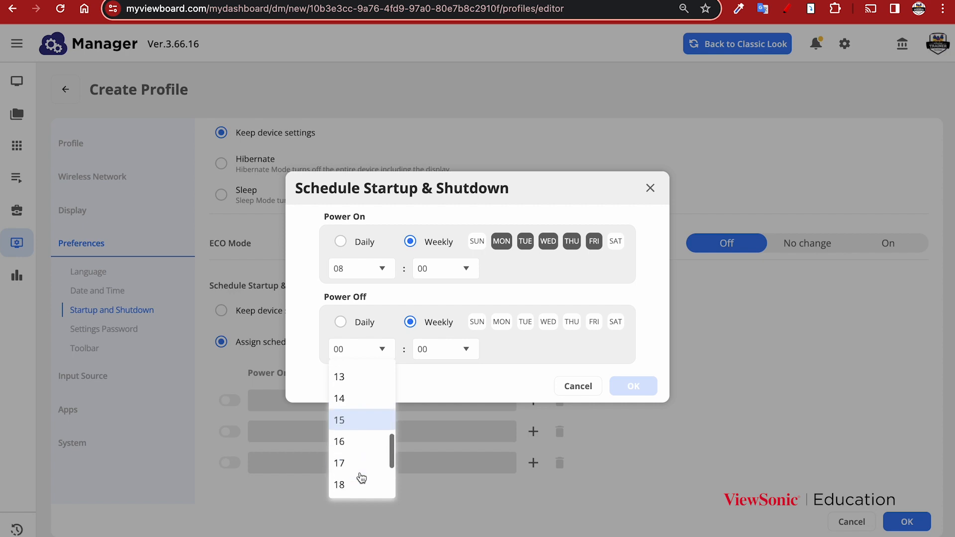
pyautogui.click(362, 462)
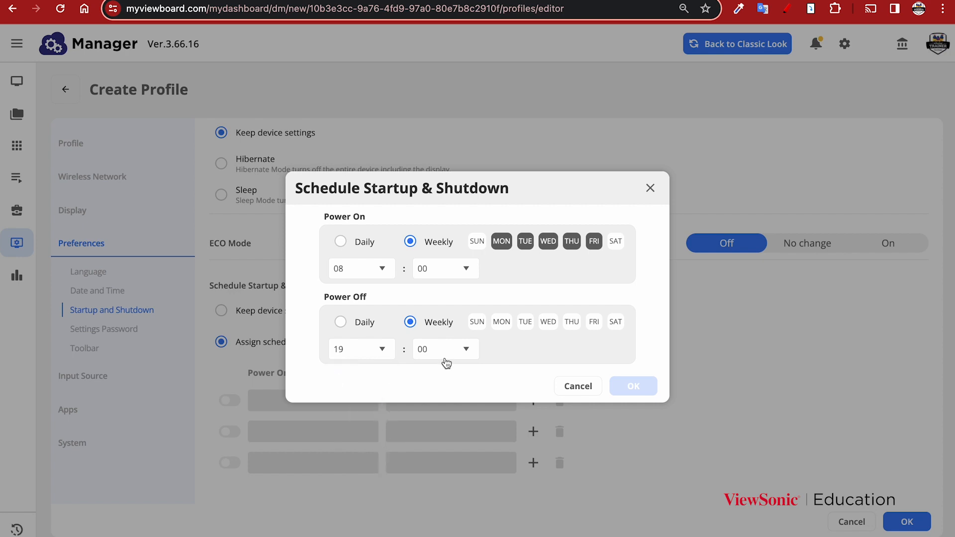
pyautogui.click(502, 323)
pyautogui.click(525, 323)
pyautogui.click(548, 323)
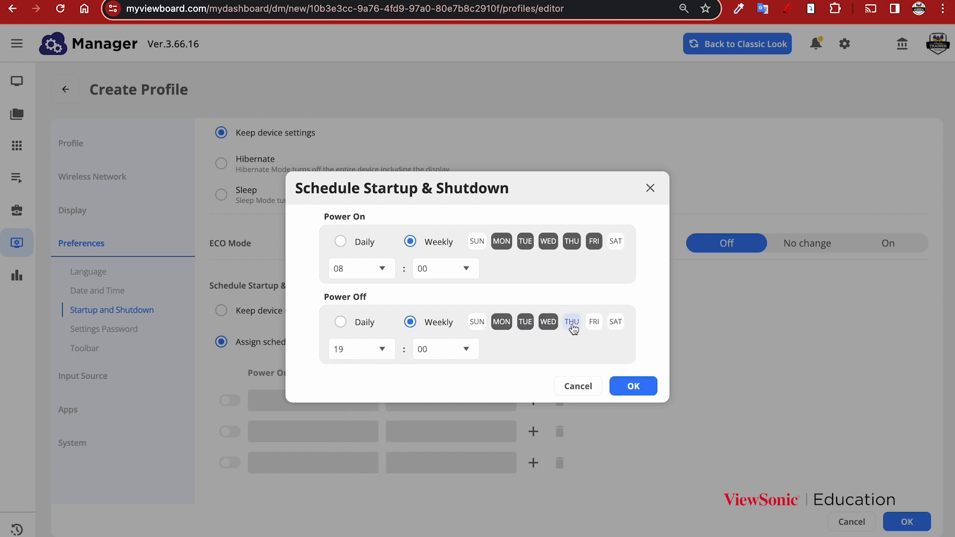
pyautogui.click(571, 323)
pyautogui.click(593, 324)
pyautogui.click(633, 386)
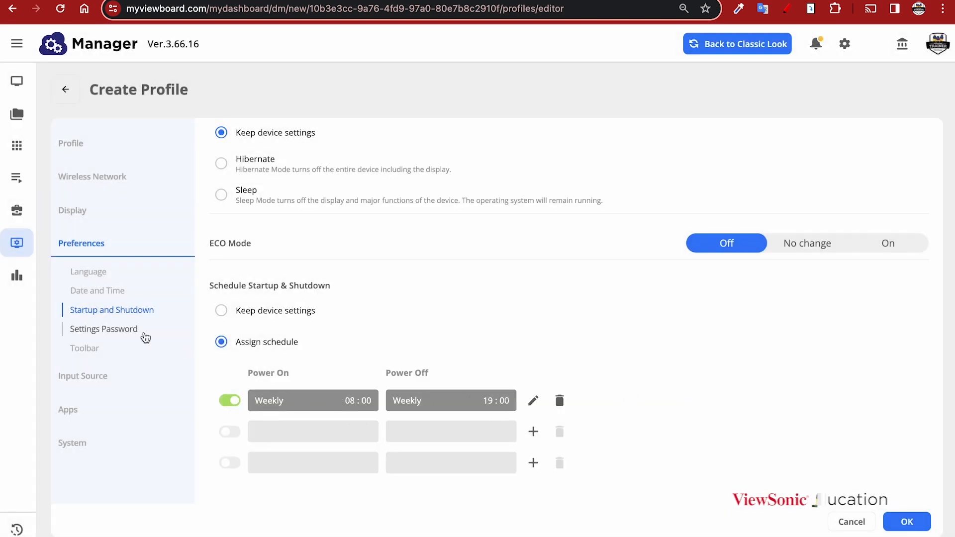
# Enable the password for ViewBoard settings, then enter a four-character new password and repeat it as confirmation
pyautogui.click(132, 329)
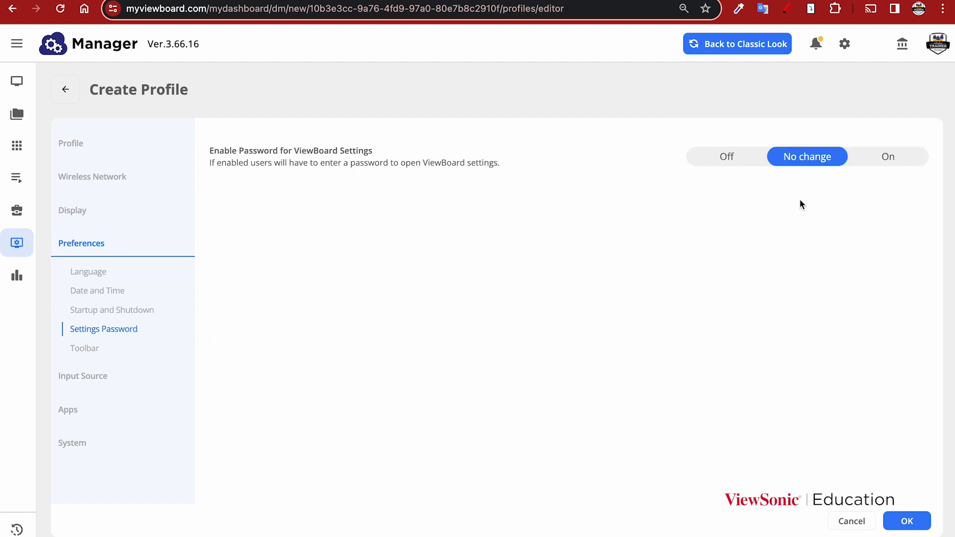
pyautogui.click(906, 160)
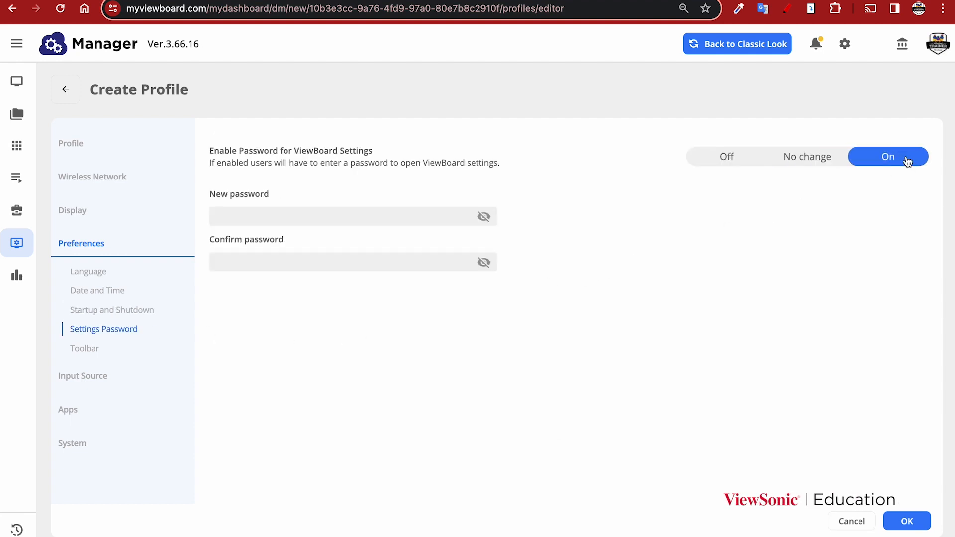
pyautogui.click(406, 218)
pyautogui.write('******')
pyautogui.press('BackSpace')
pyautogui.press('BackSpace')
pyautogui.press('BackSpace')
pyautogui.press('BackSpace')
pyautogui.press('BackSpace')
pyautogui.press('BackSpace')
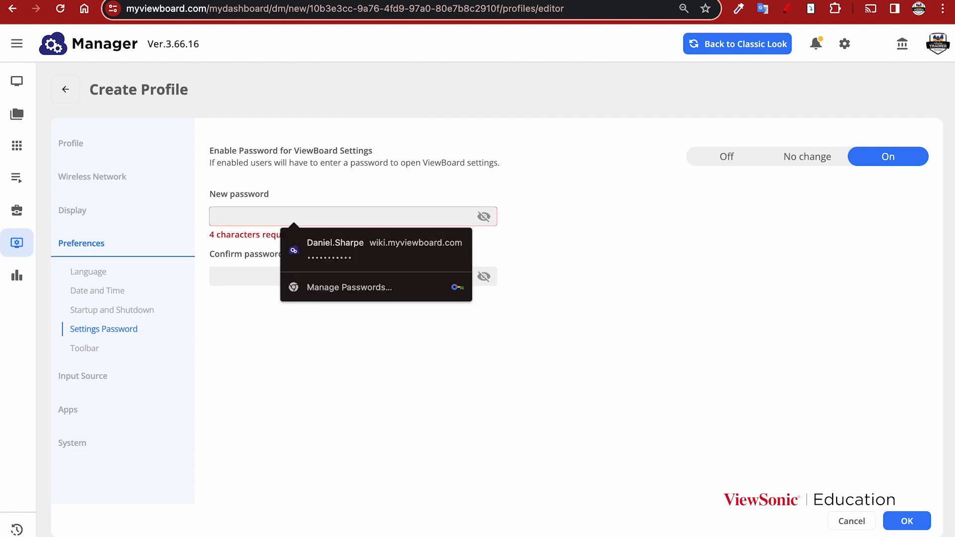
pyautogui.write('****')
pyautogui.click(385, 262)
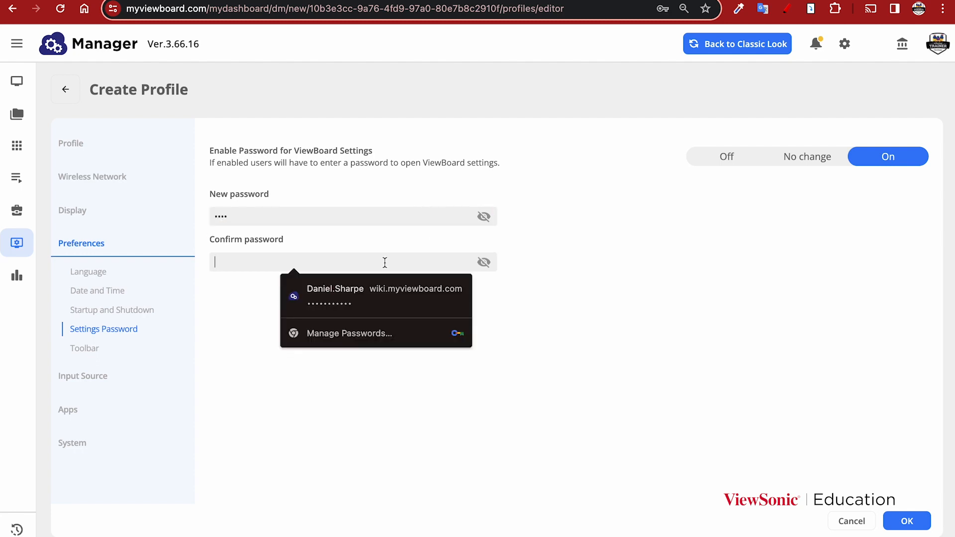
pyautogui.write('****')
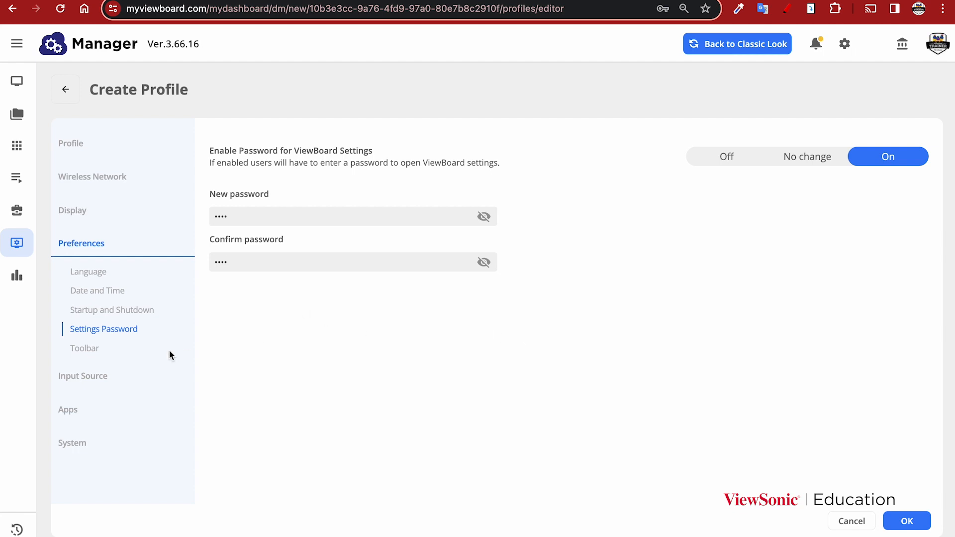
# In the input source settings, set the Energy Saving no-signal power-off time to 15
pyautogui.click(121, 350)
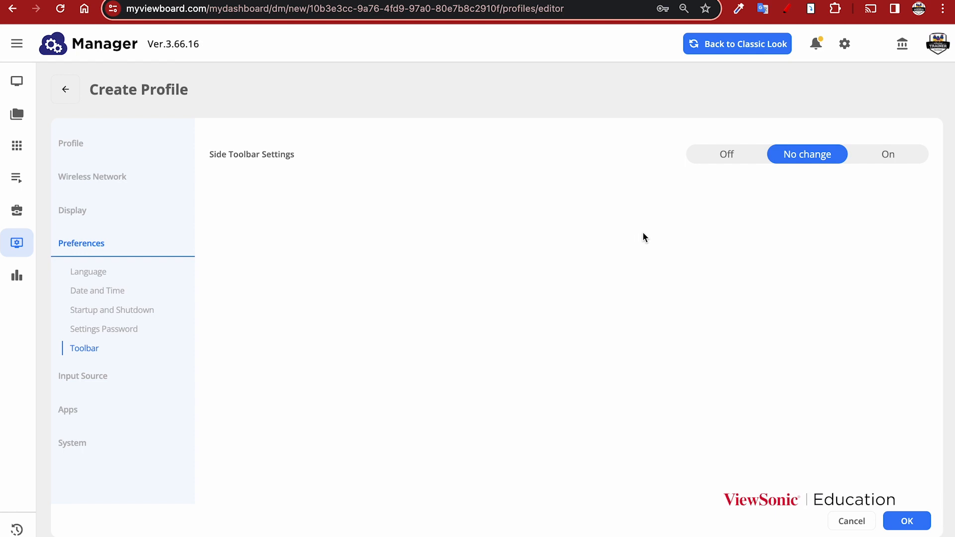
pyautogui.click(83, 376)
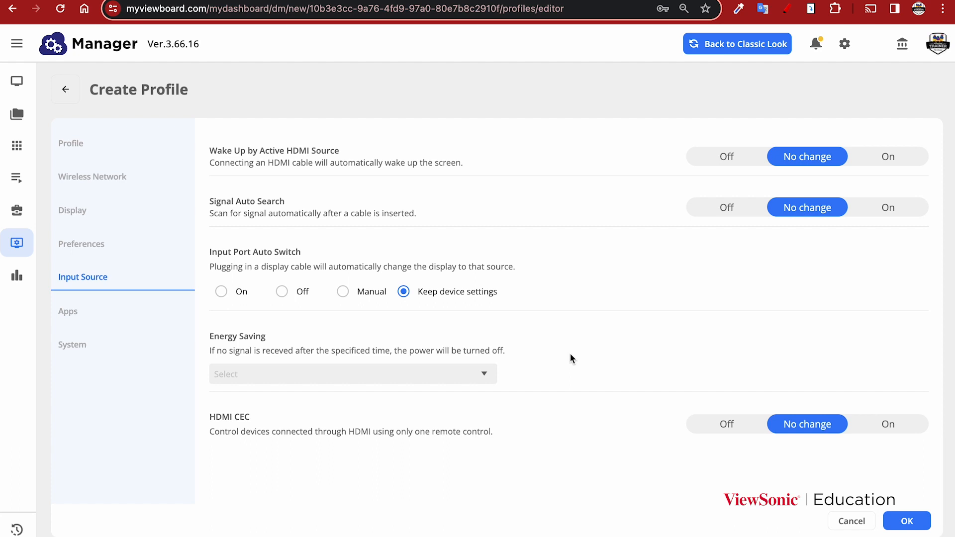
pyautogui.click(495, 376)
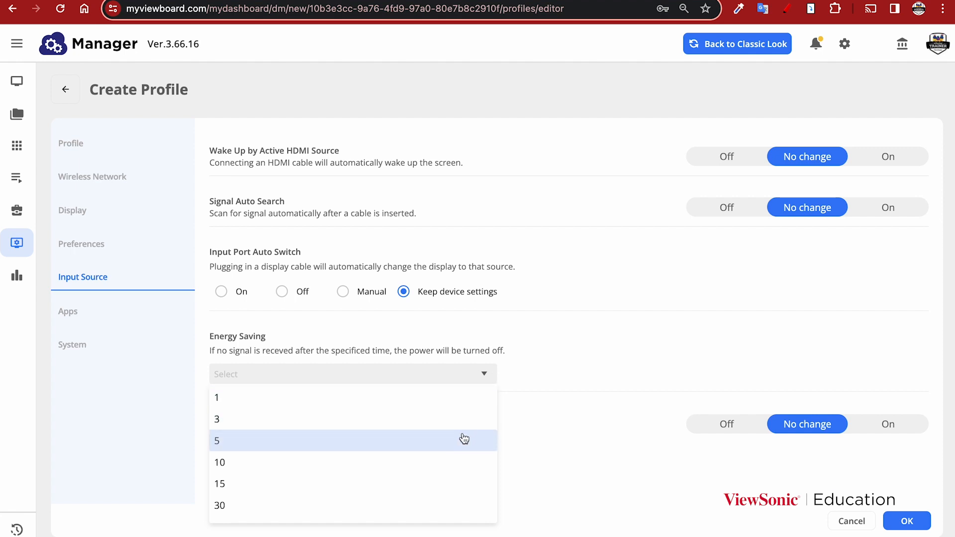
pyautogui.scroll(-2, 464, 438)
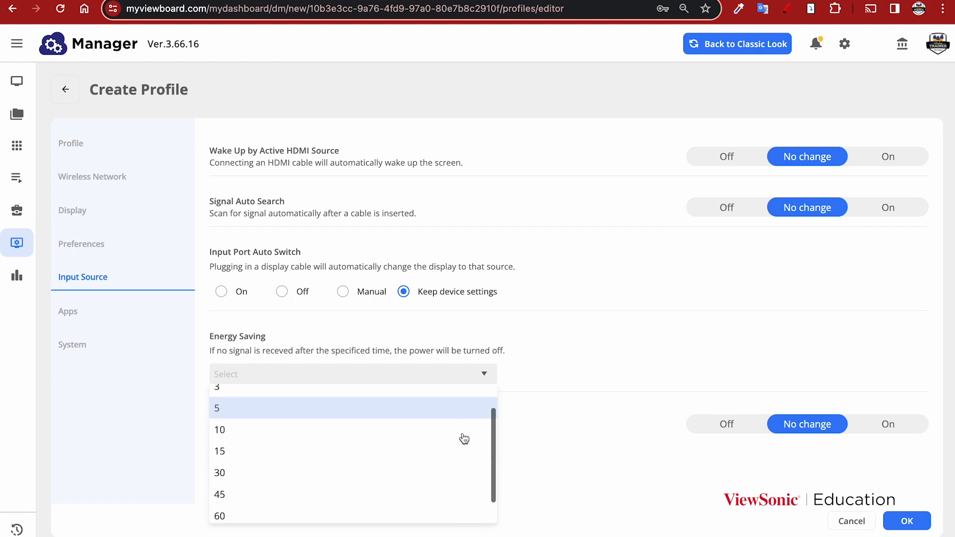
pyautogui.scroll(2, 464, 439)
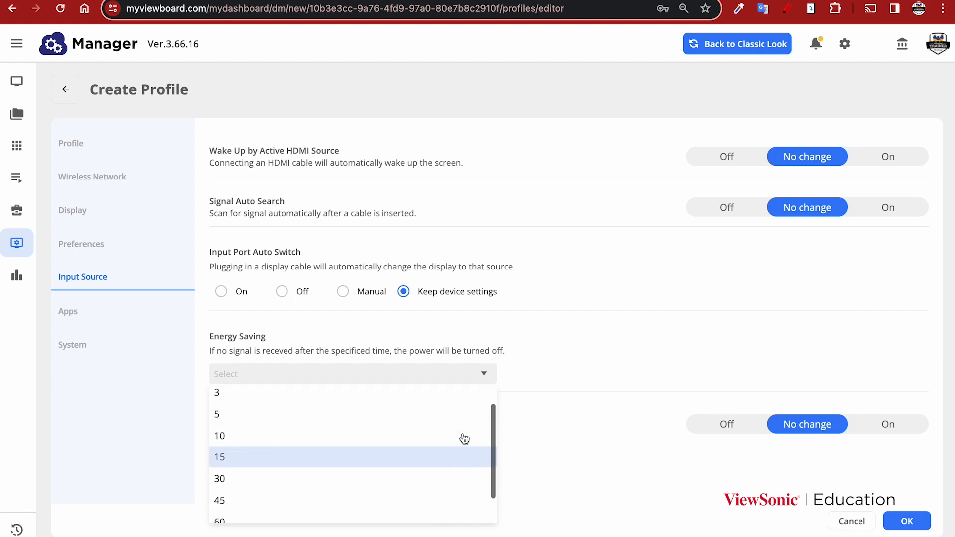
pyautogui.click(519, 392)
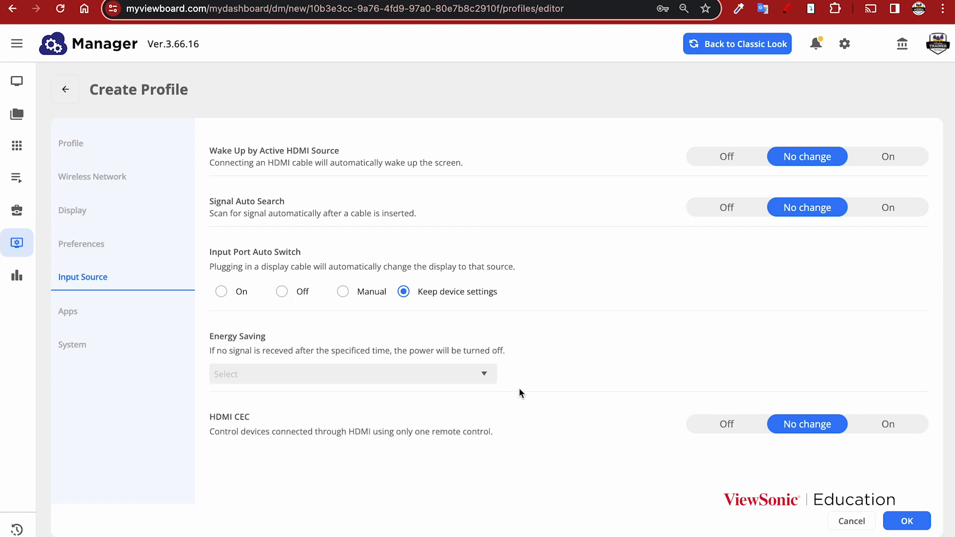
pyautogui.click(488, 380)
pyautogui.scroll(-1, 469, 442)
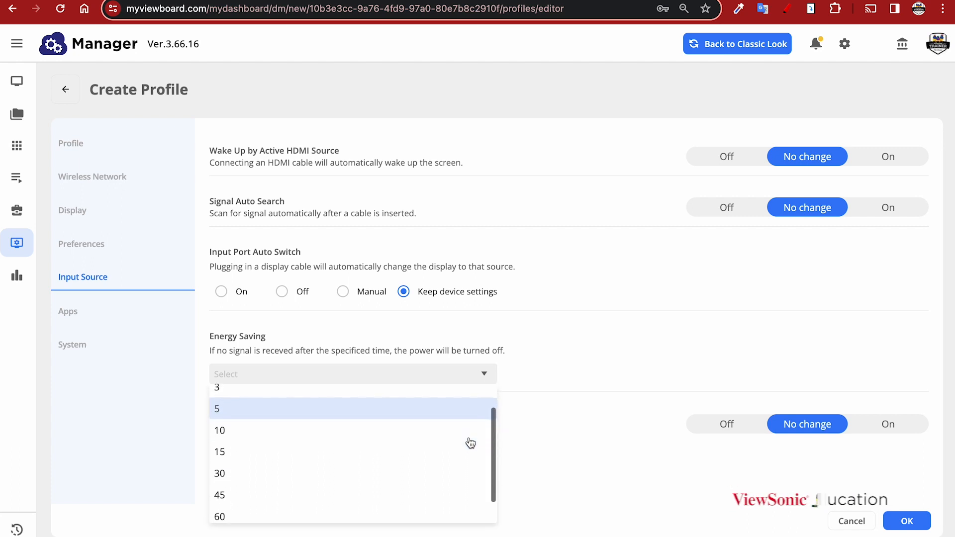
pyautogui.scroll(-1, 461, 467)
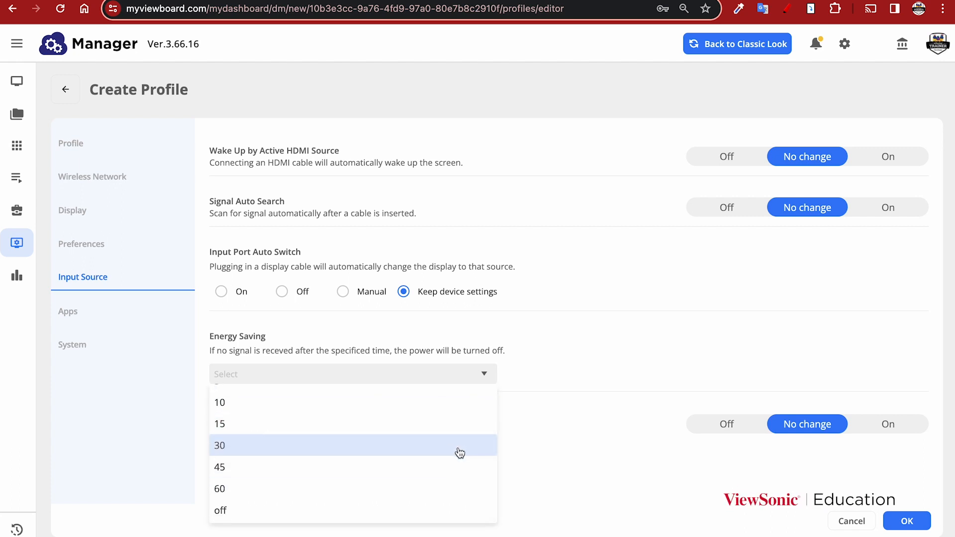
pyautogui.click(457, 425)
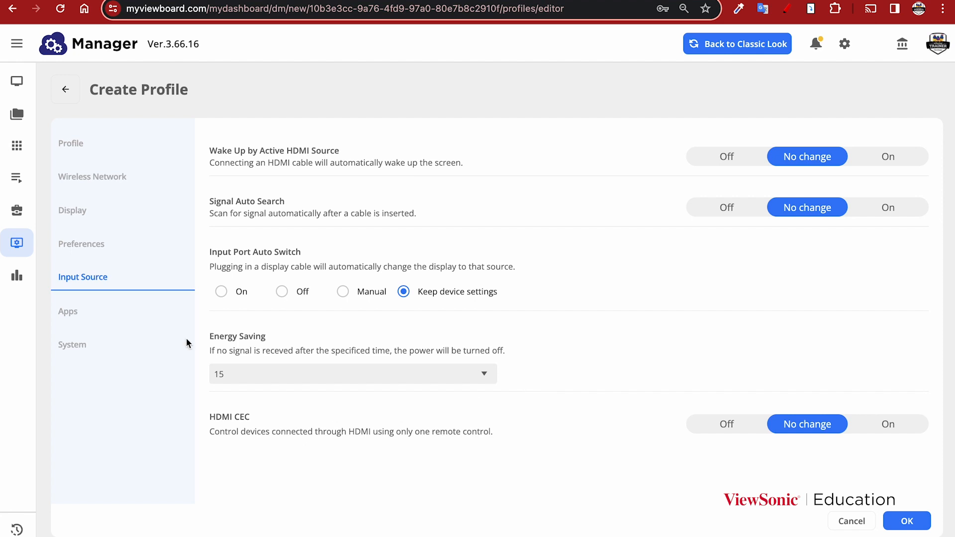
# In the preloaded apps settings, turn off home screen display for Miracast and OfficeSuite
pyautogui.click(134, 319)
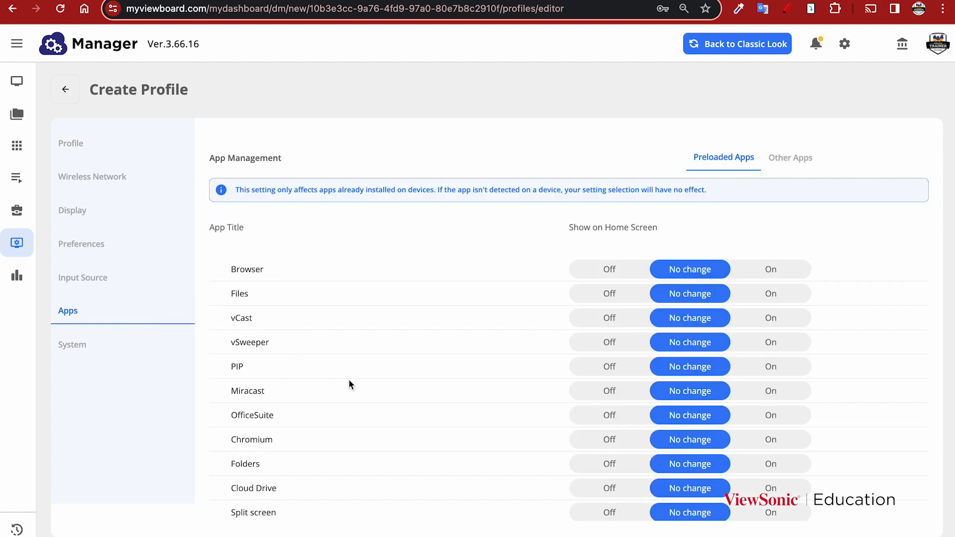
pyautogui.scroll(-3, 349, 384)
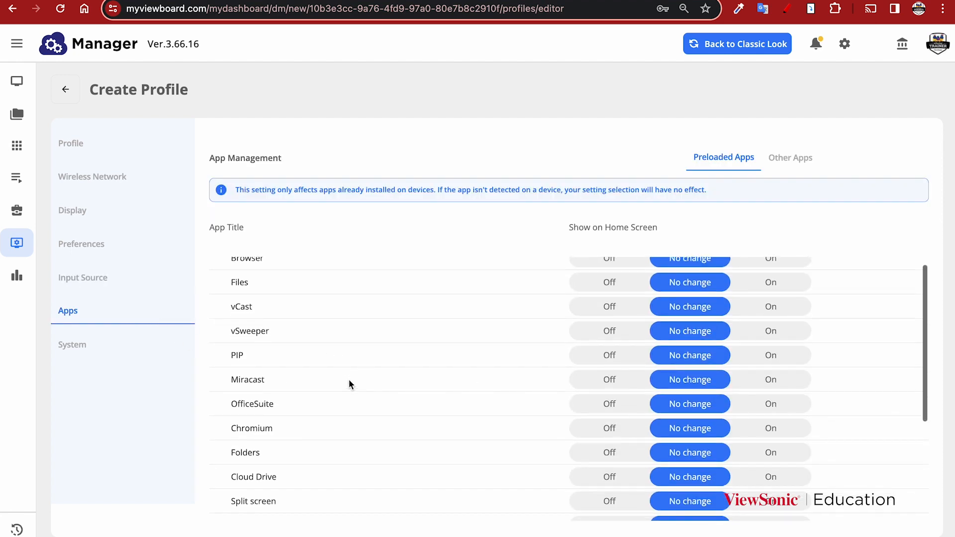
pyautogui.scroll(-2, 349, 384)
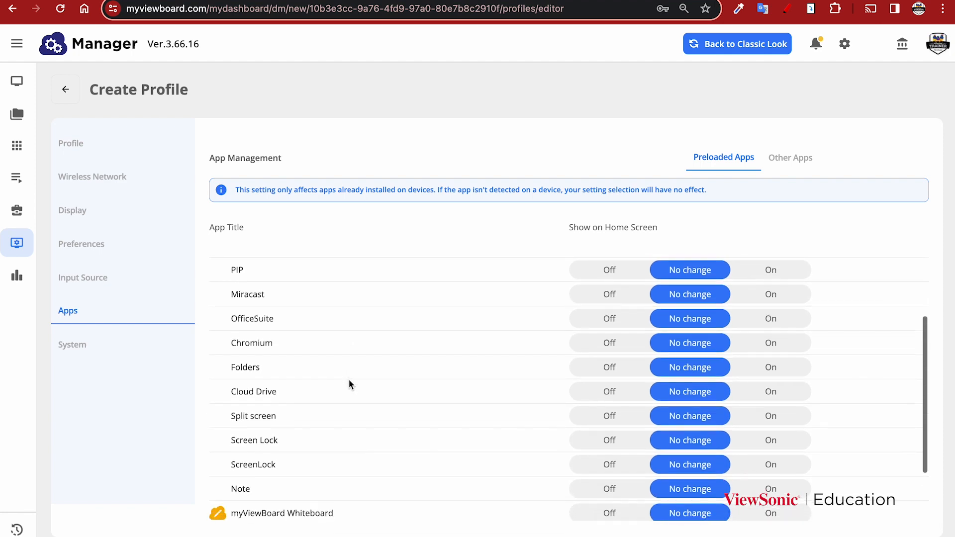
pyautogui.scroll(3, 349, 383)
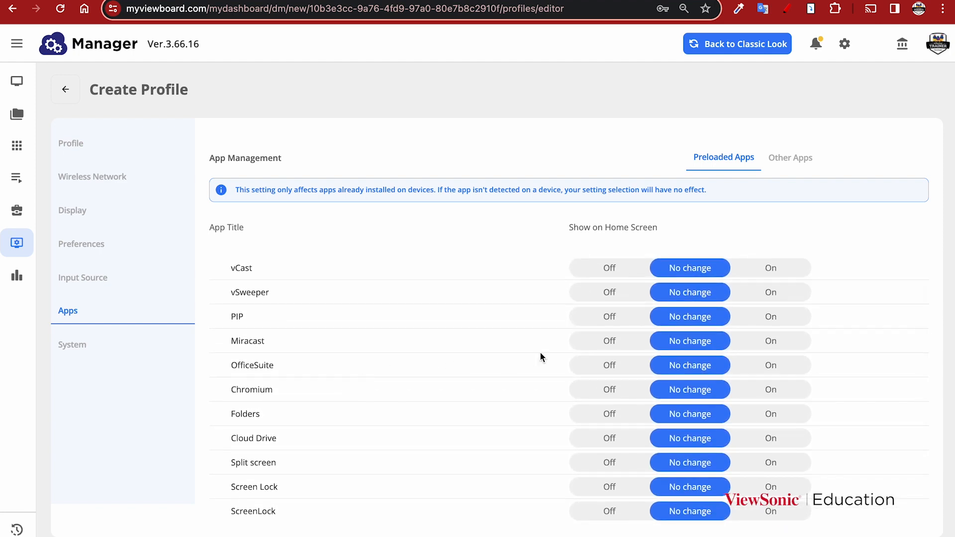
pyautogui.click(600, 348)
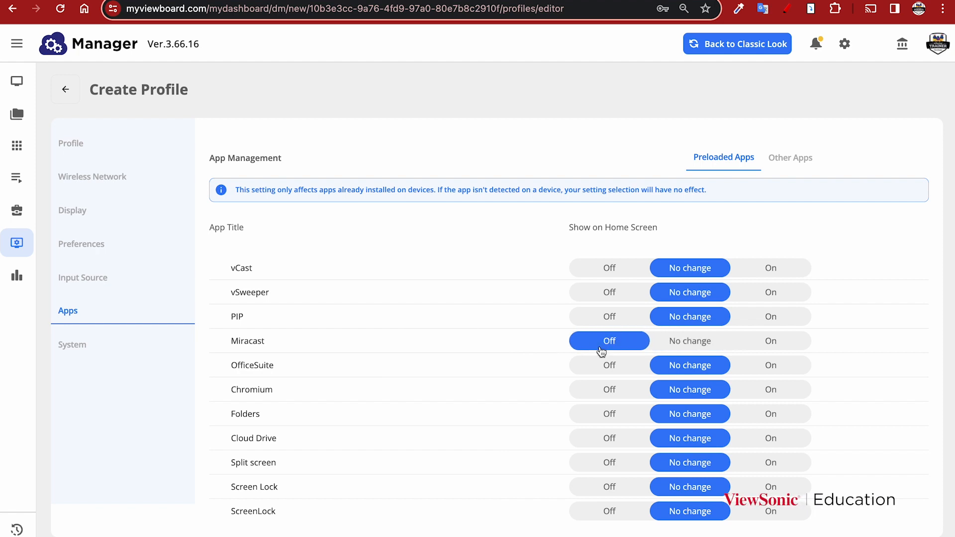
pyautogui.click(603, 373)
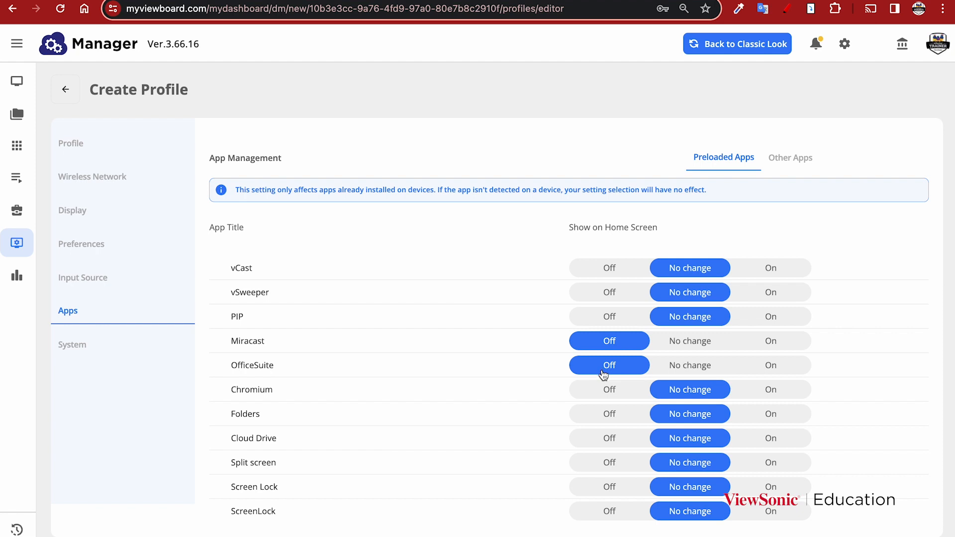
pyautogui.scroll(-3, 604, 373)
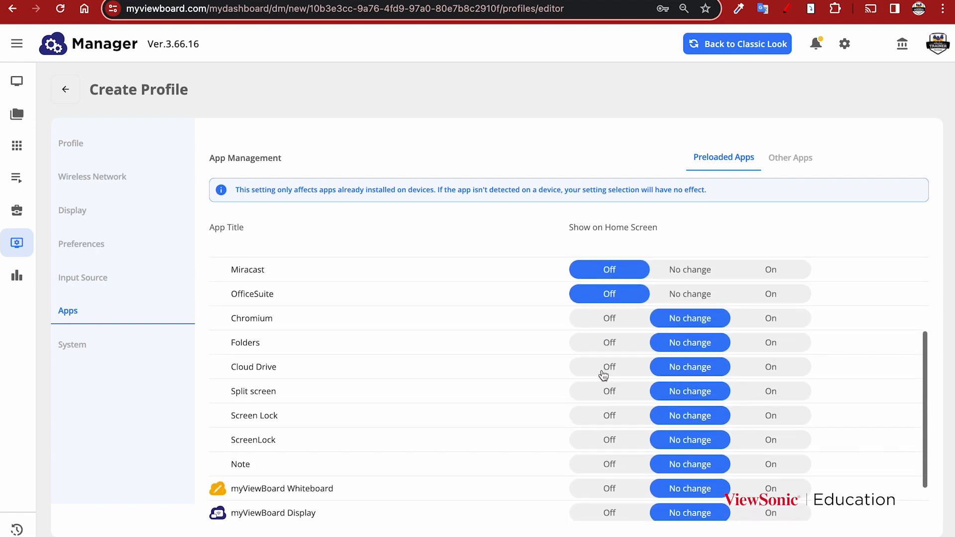
pyautogui.scroll(3, 603, 374)
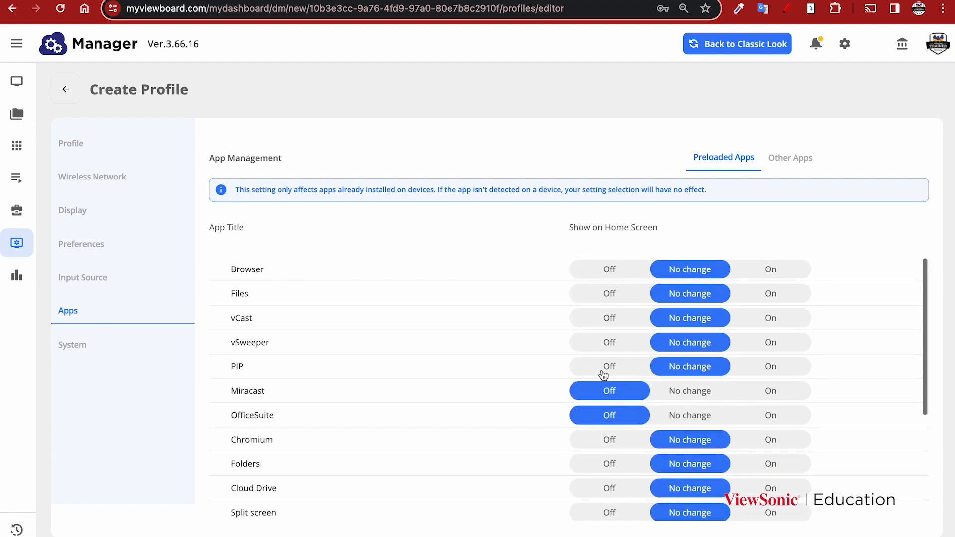
pyautogui.scroll(-2, 603, 374)
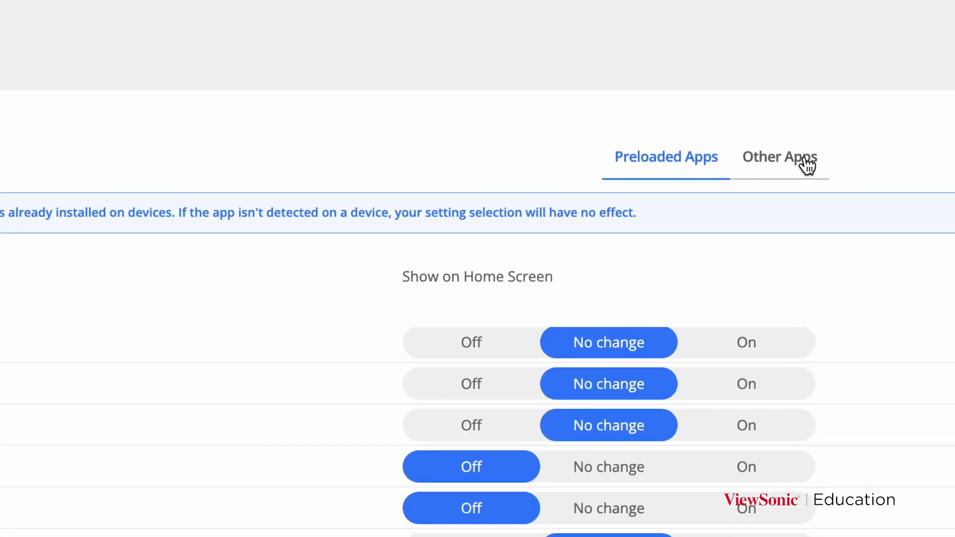
# For the other, non-preloaded apps, turn on home screen display for Zoom, Firefox and Gboard
pyautogui.click(806, 161)
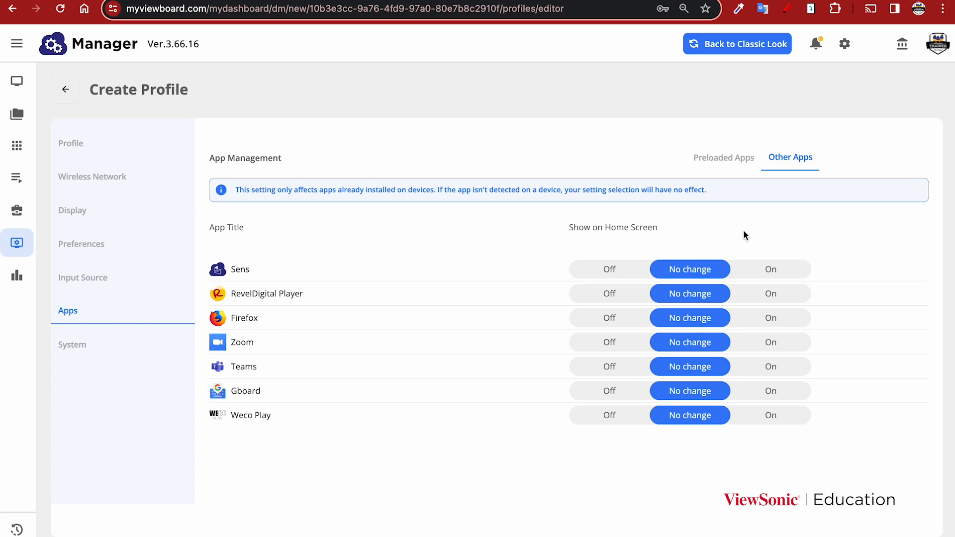
pyautogui.click(749, 343)
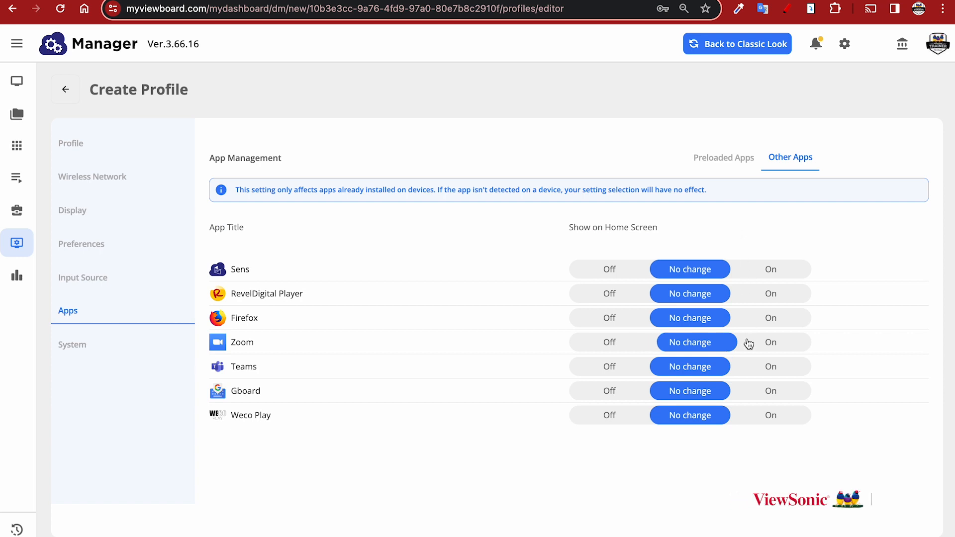
pyautogui.click(769, 319)
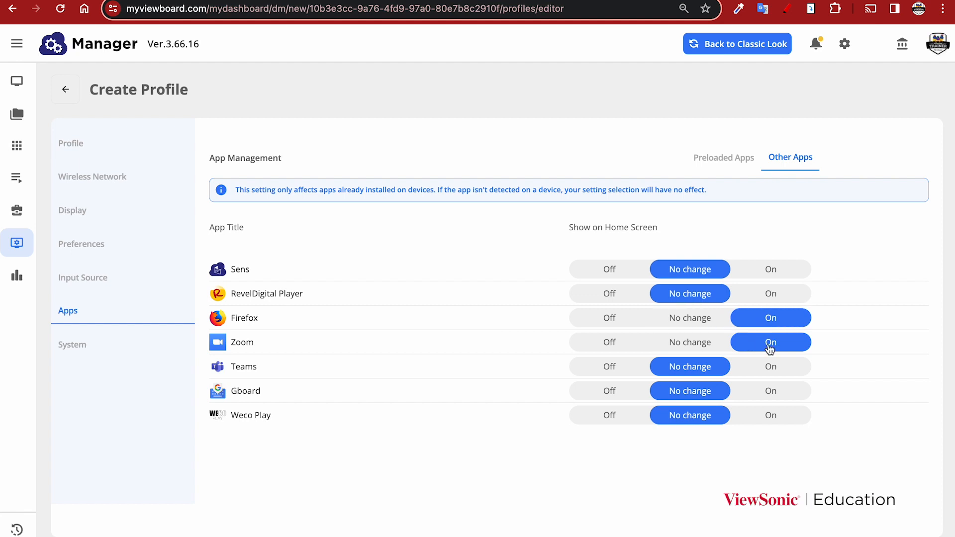
pyautogui.click(775, 393)
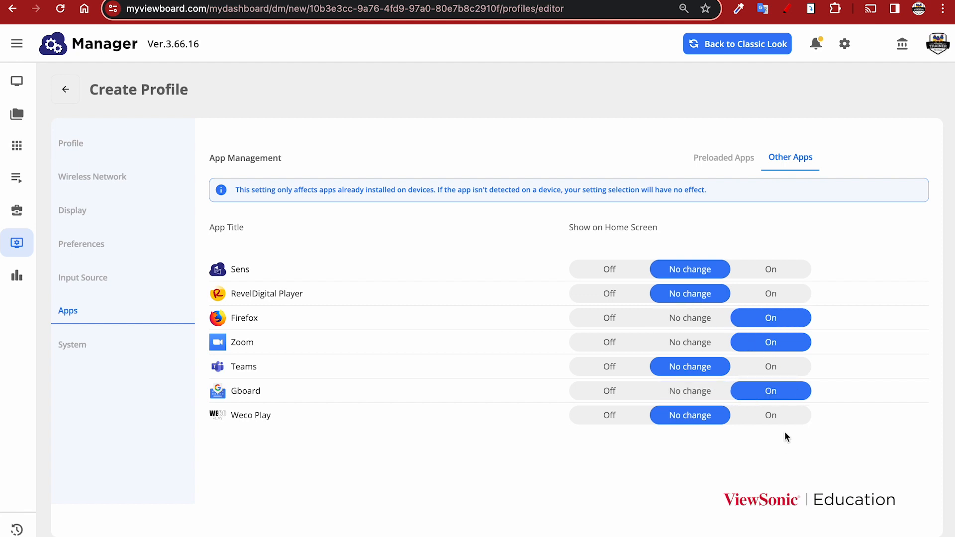
pyautogui.click(721, 157)
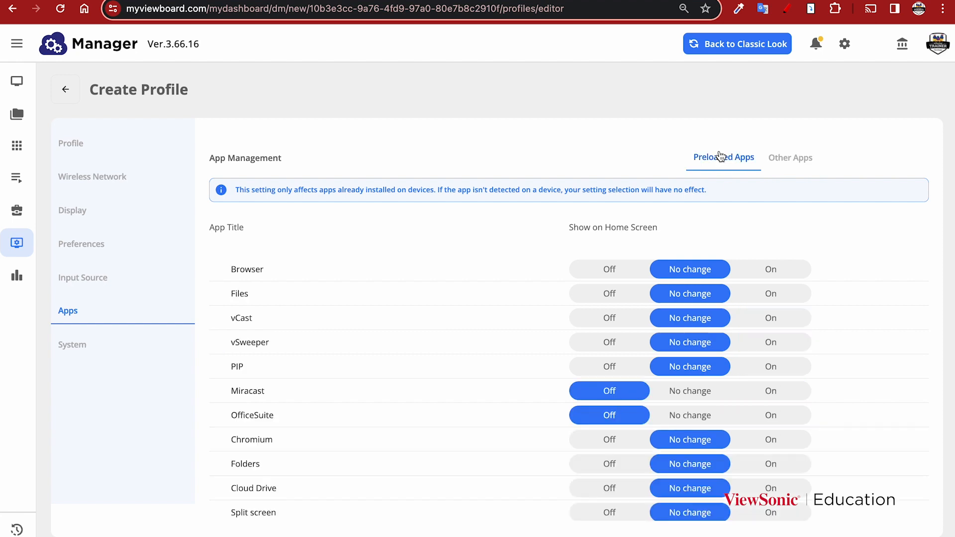
# Turn off installing apps from unknown sources in the system security settings, then save the profile without updating the browser's stored password
pyautogui.click(116, 351)
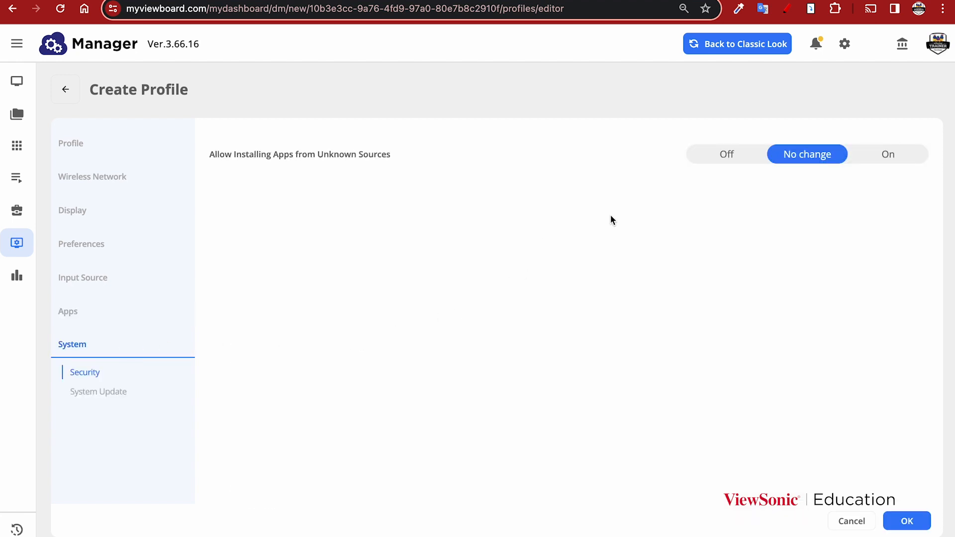
pyautogui.click(744, 159)
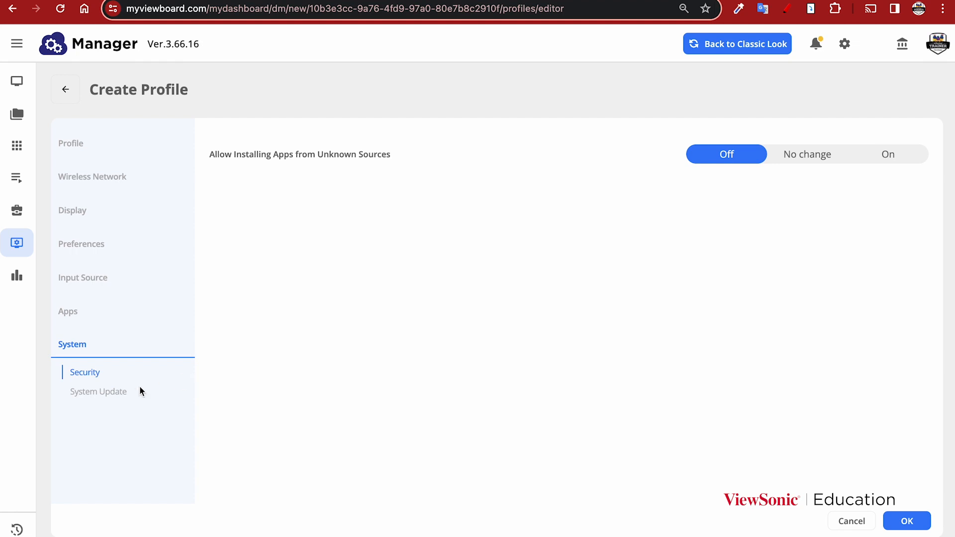
pyautogui.click(108, 397)
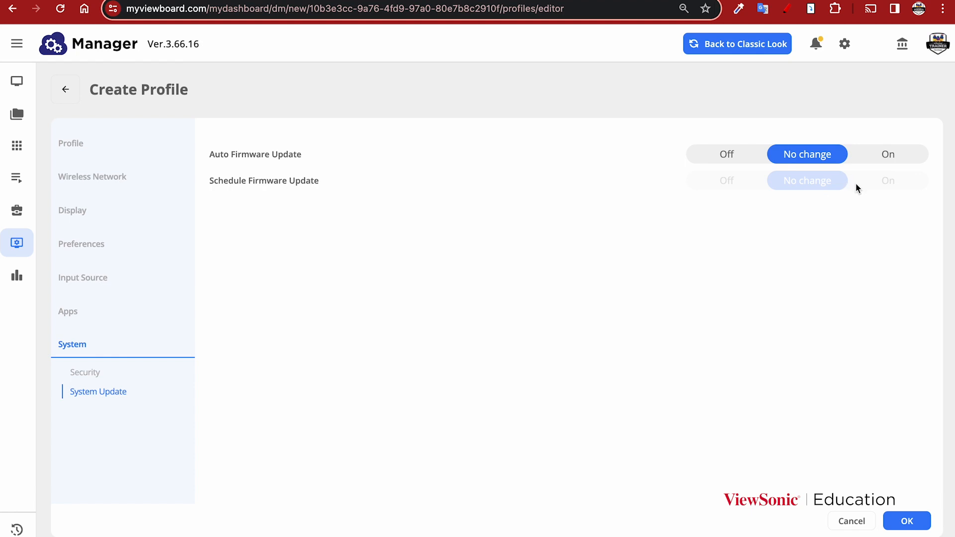
pyautogui.click(925, 530)
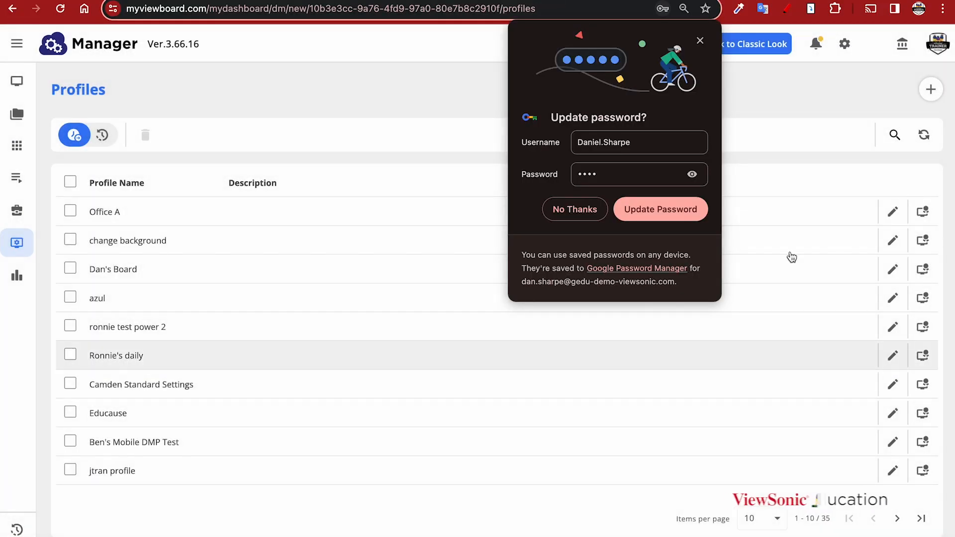
pyautogui.click(699, 41)
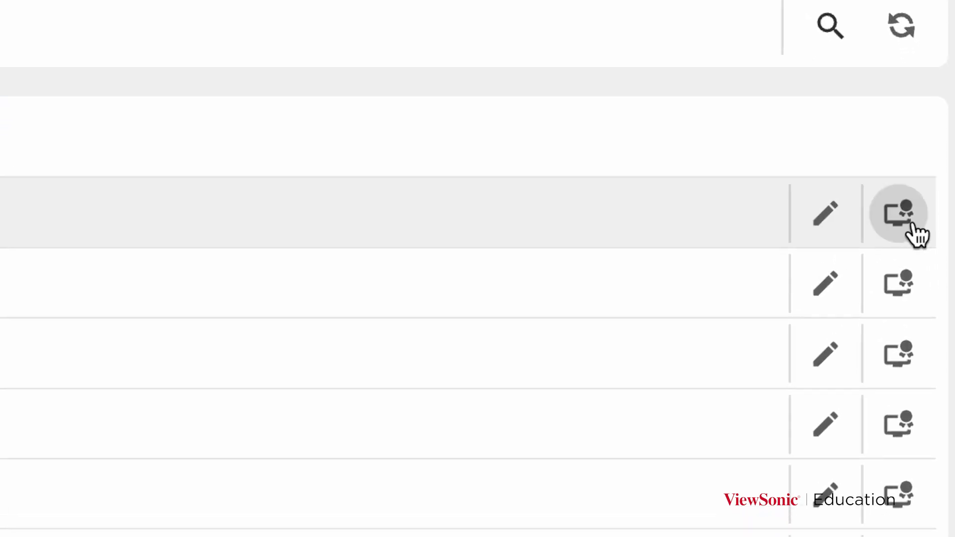
# Assign the Office A profile to the IFP6552-1A device, finding it by searching the device list for the owner's surname
pyautogui.click(912, 221)
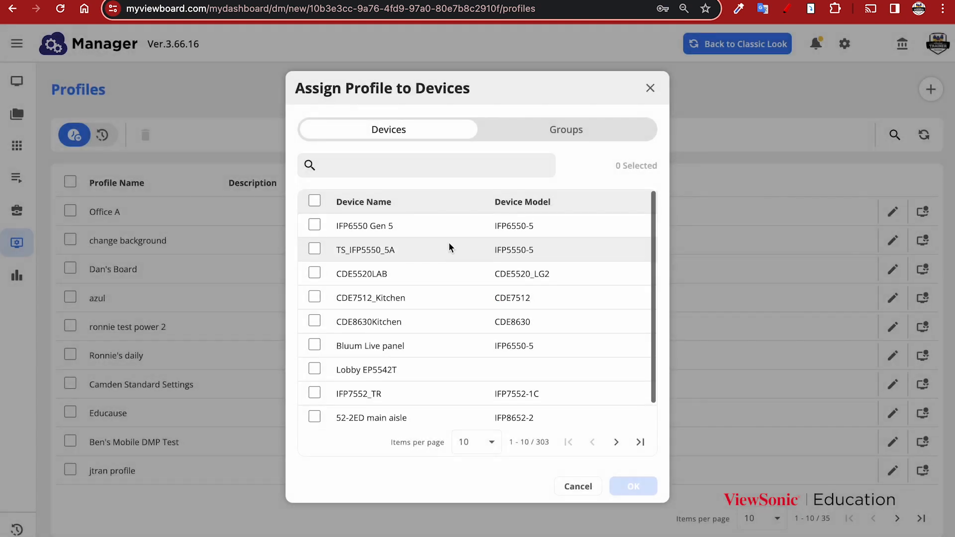
pyautogui.click(547, 130)
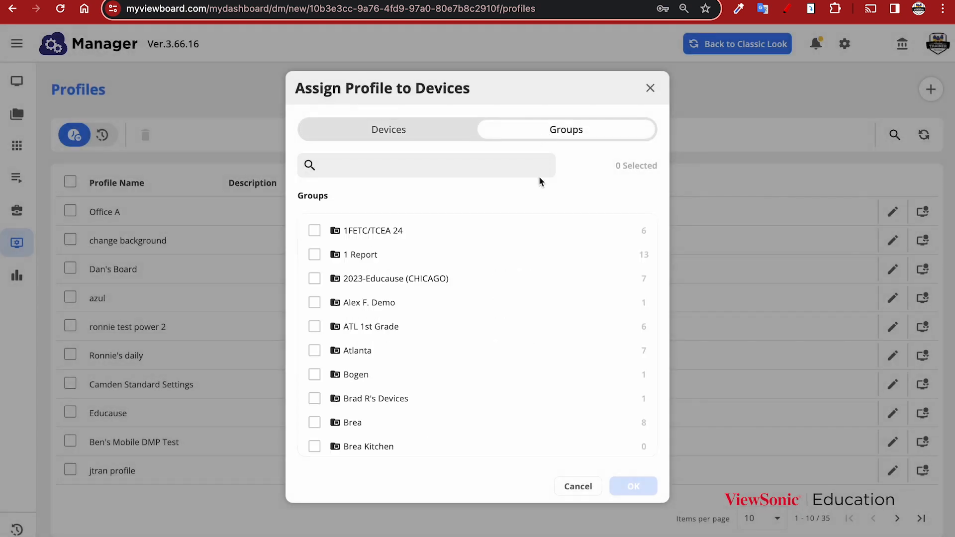
pyautogui.scroll(-2, 498, 282)
pyautogui.scroll(2, 496, 282)
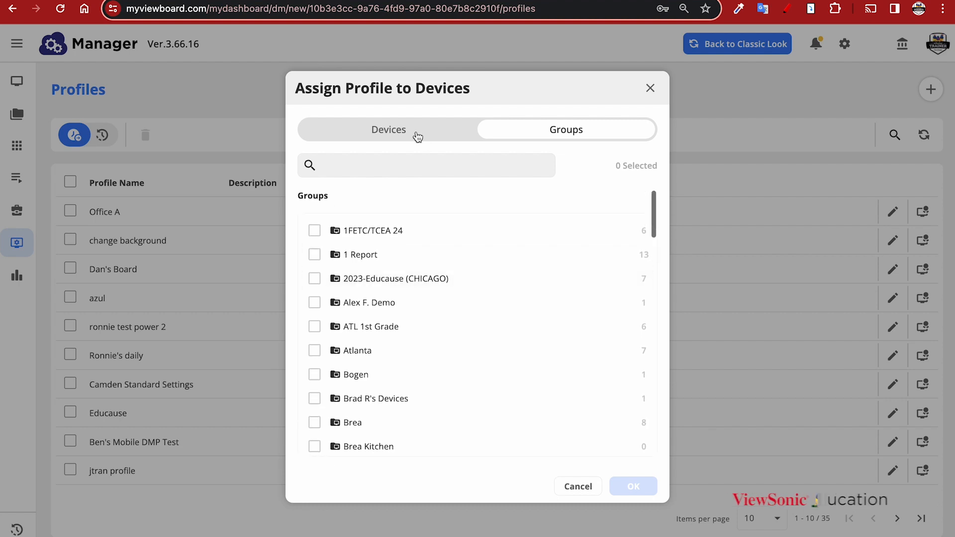
pyautogui.click(408, 137)
pyautogui.click(415, 165)
pyautogui.write('Sharpe')
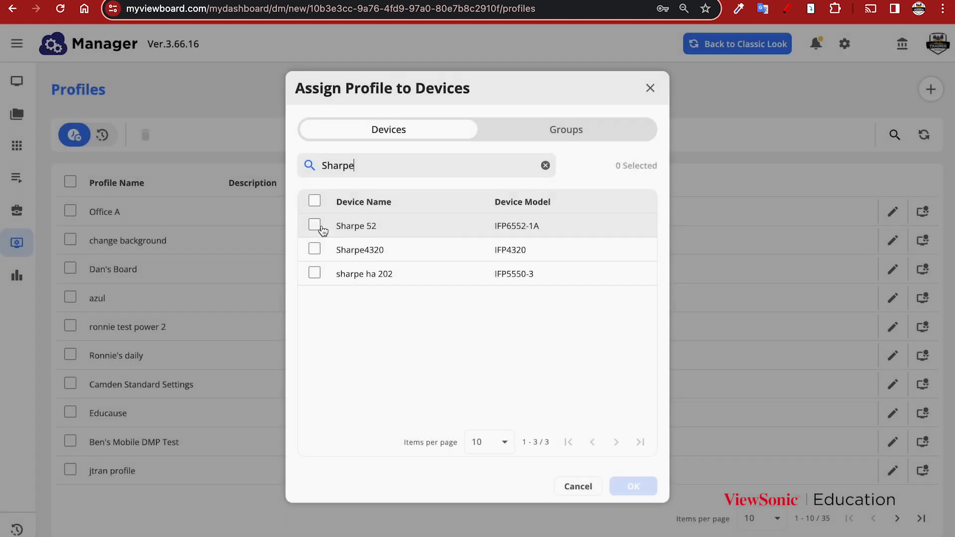
pyautogui.click(314, 227)
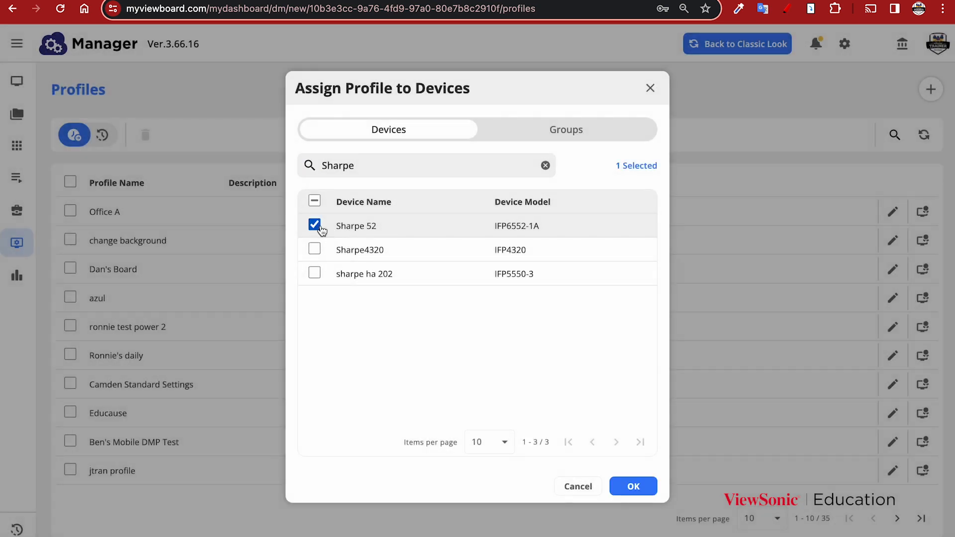
pyautogui.click(636, 486)
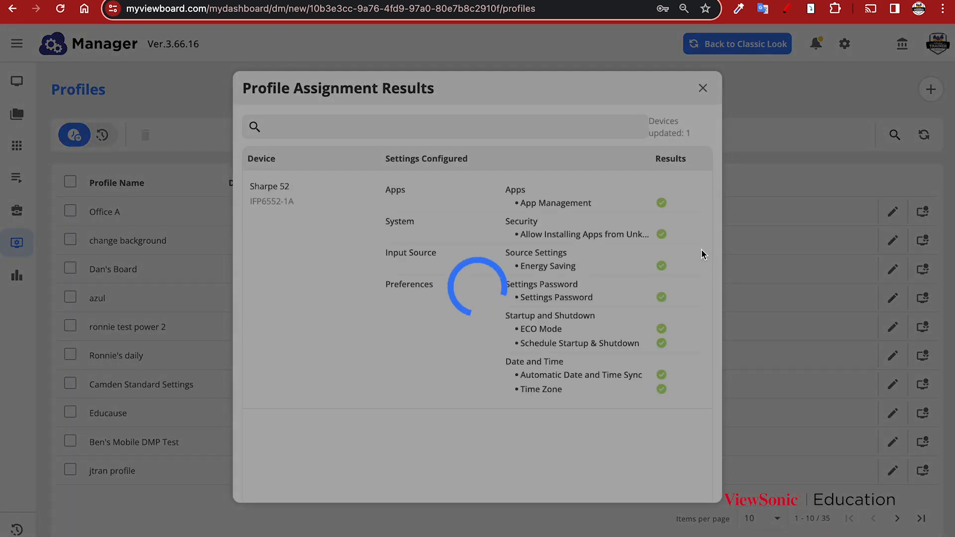
pyautogui.scroll(-1, 690, 235)
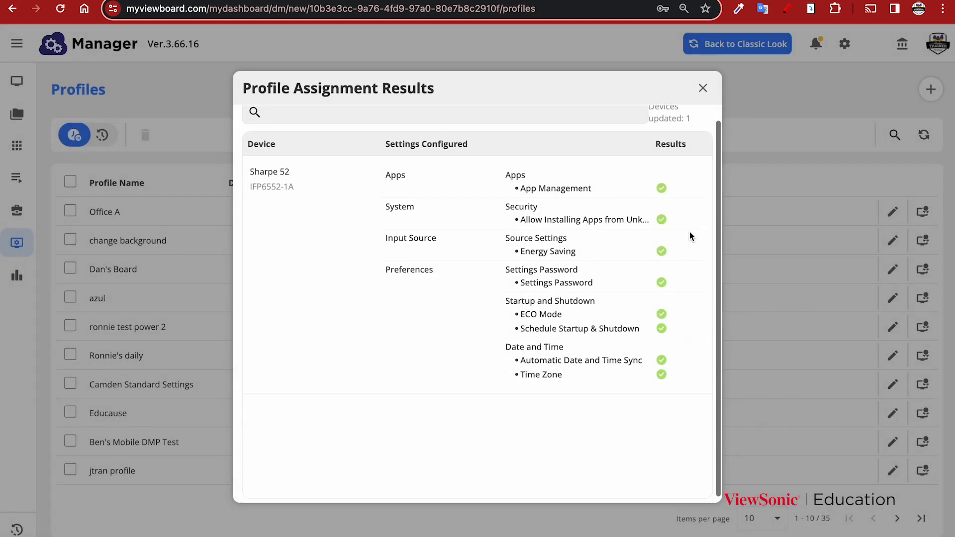
# Review the configured settings and their results in the profile assignment report, then close it
pyautogui.scroll(1, 690, 235)
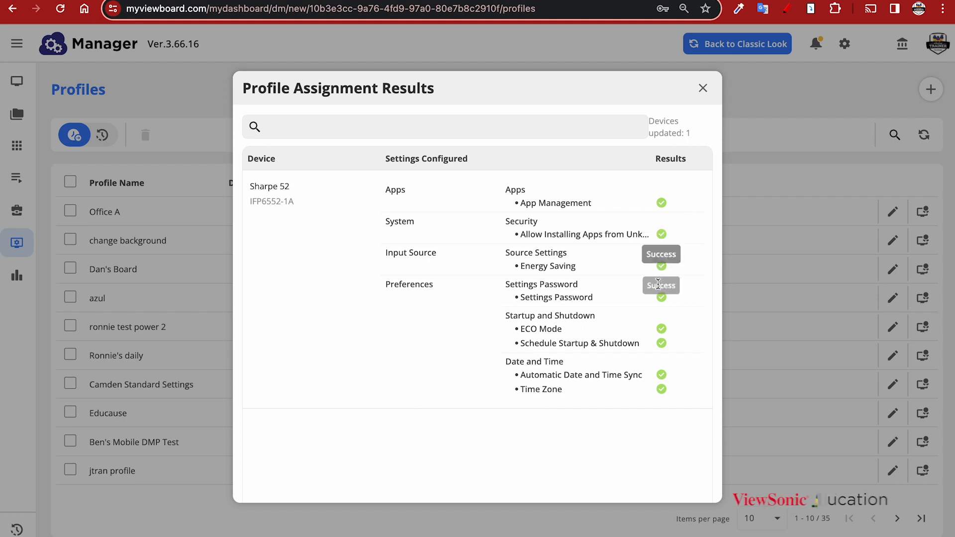
pyautogui.scroll(-1, 655, 349)
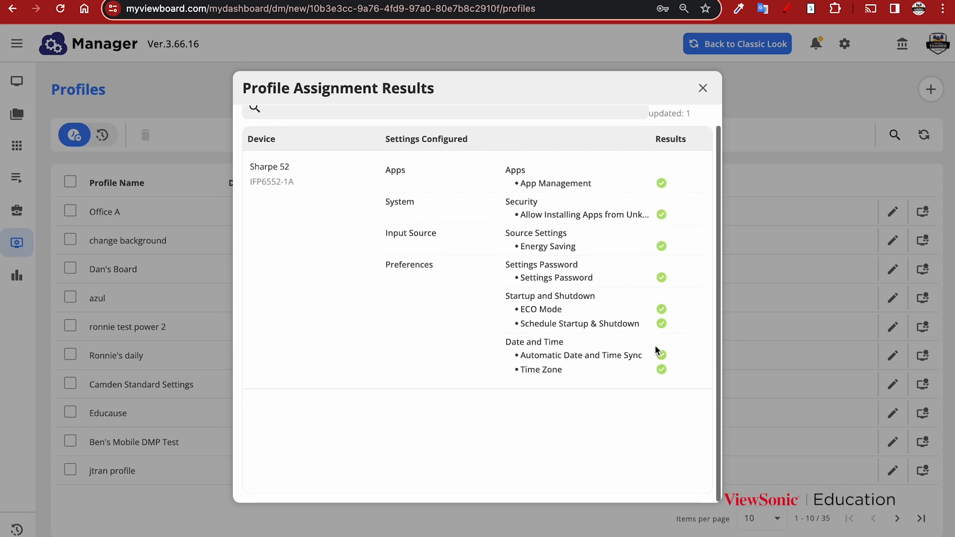
pyautogui.click(703, 90)
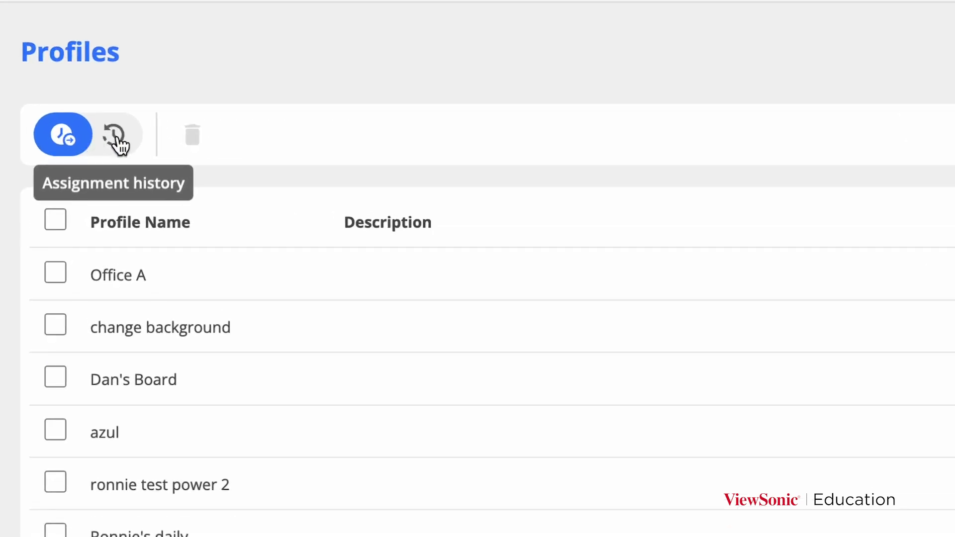
# Check the most recent Office A assignment's results in the profile assignment history, then return to the profile list
pyautogui.click(117, 137)
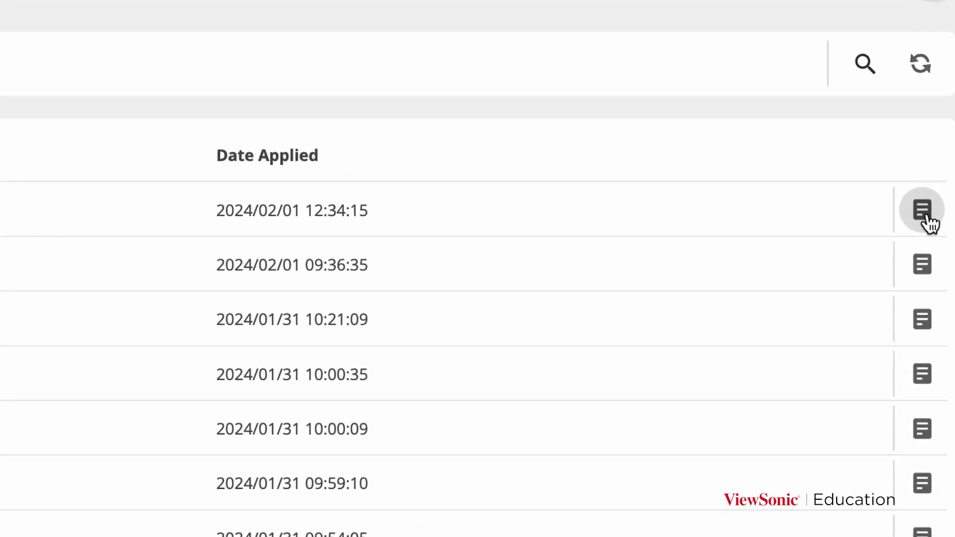
pyautogui.click(926, 216)
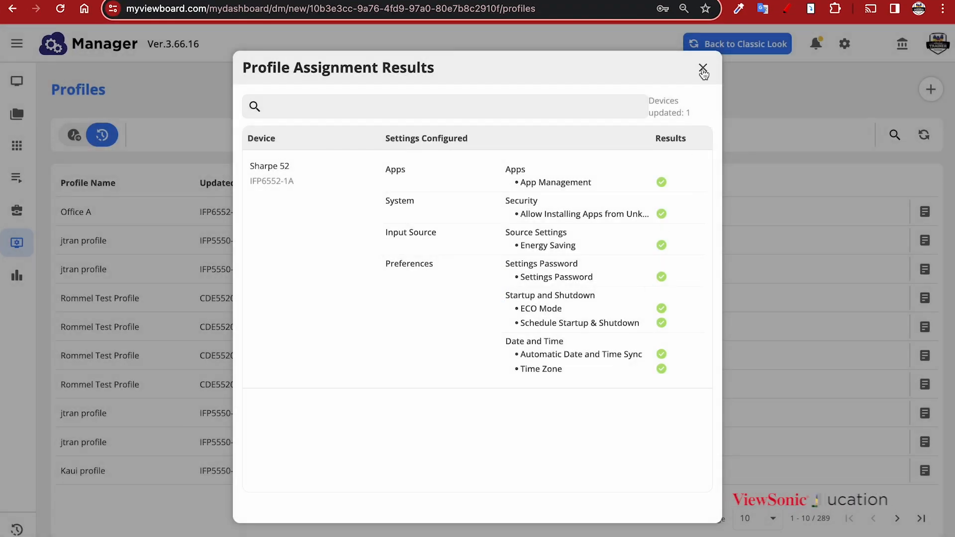
pyautogui.click(703, 69)
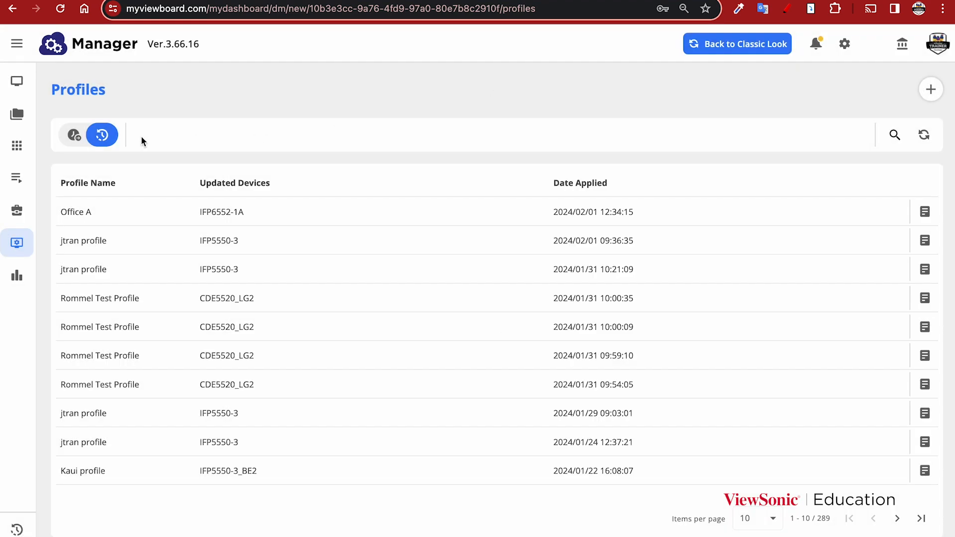
pyautogui.click(83, 137)
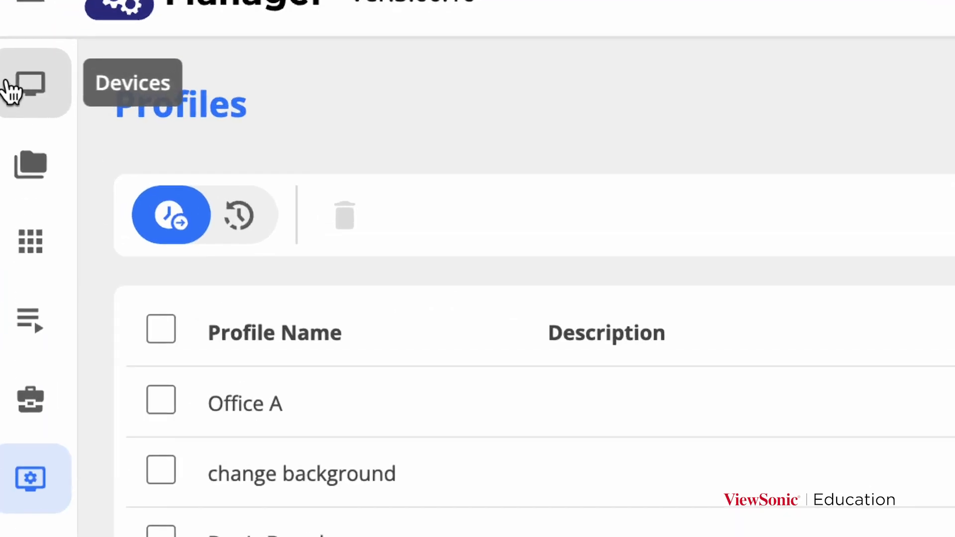
# From the Devices page, find the IFP6552-1A device by its owner's surname and assign the Office A profile to it
pyautogui.click(16, 83)
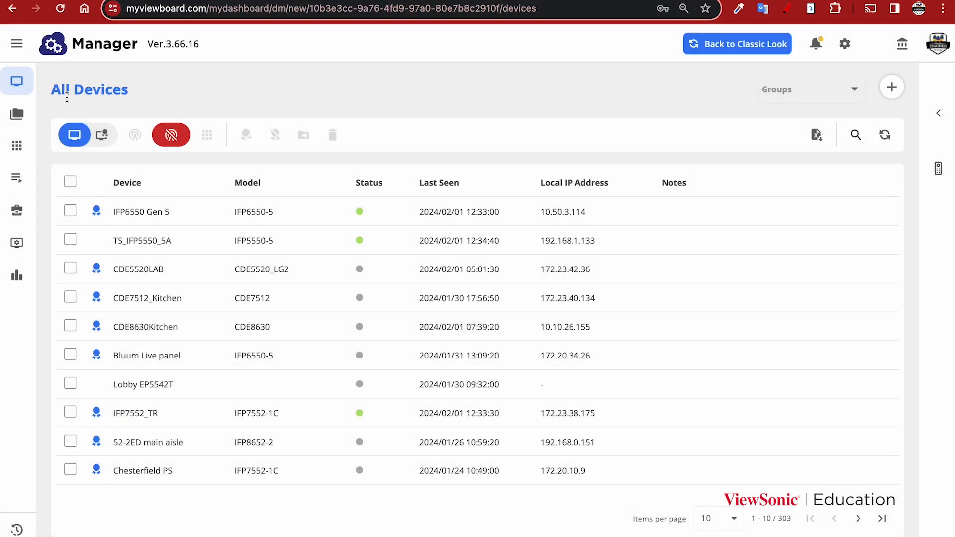
pyautogui.click(856, 135)
pyautogui.write('sharpe')
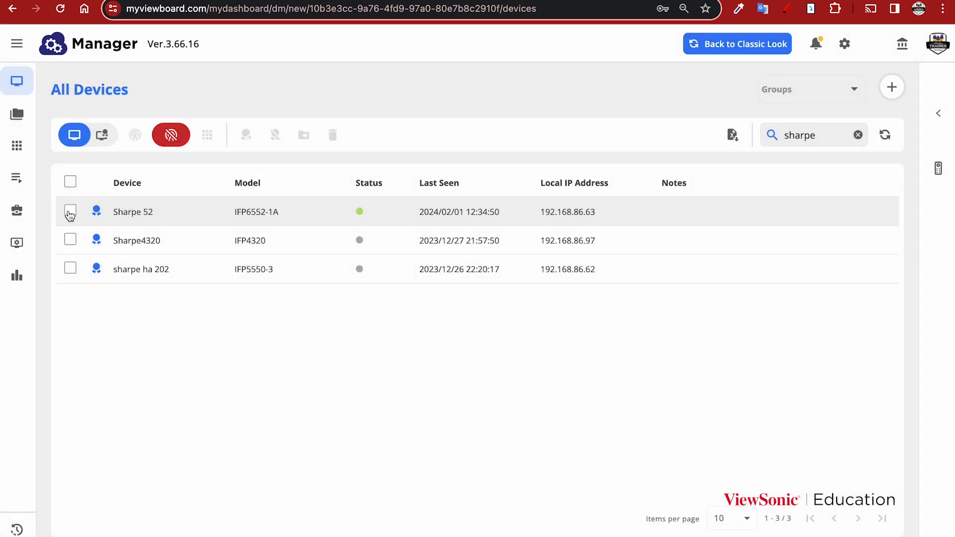
pyautogui.click(70, 213)
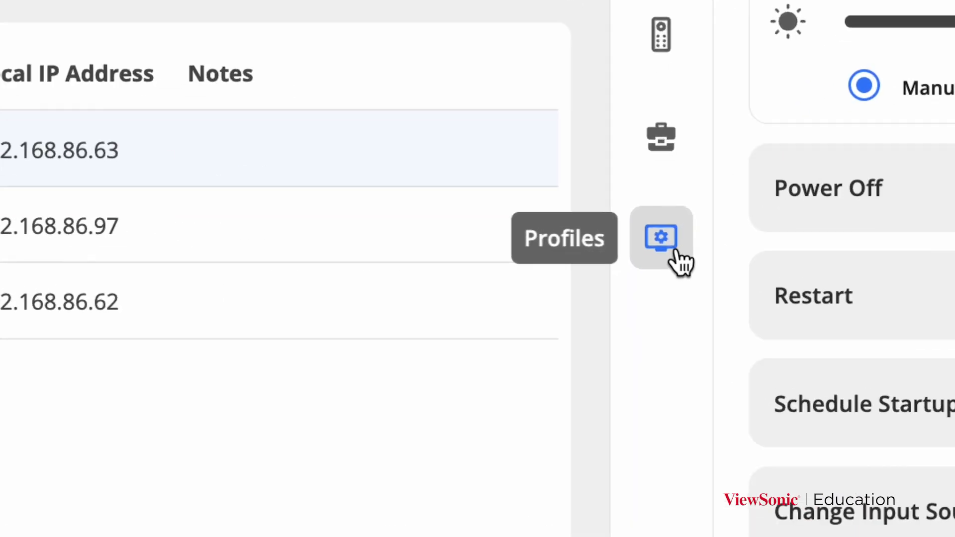
pyautogui.click(676, 252)
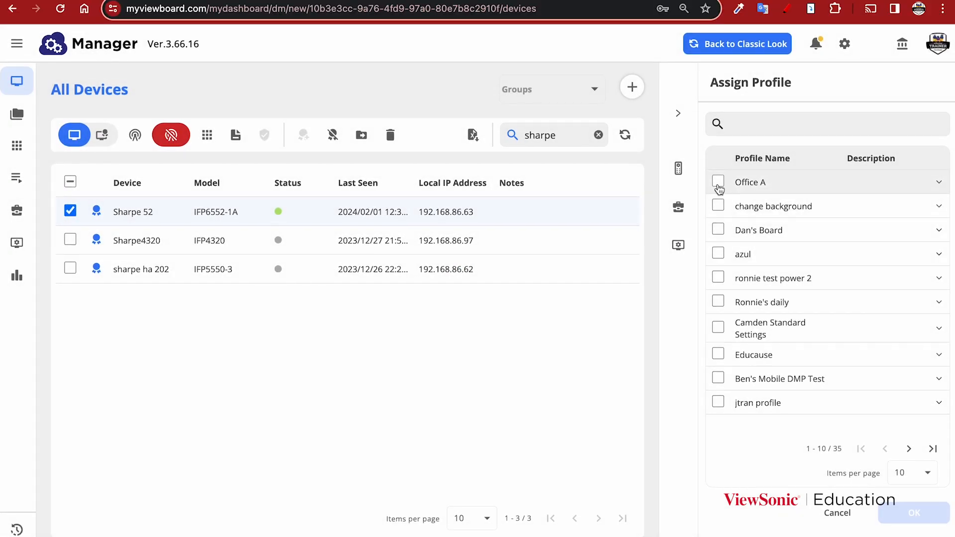
pyautogui.click(719, 182)
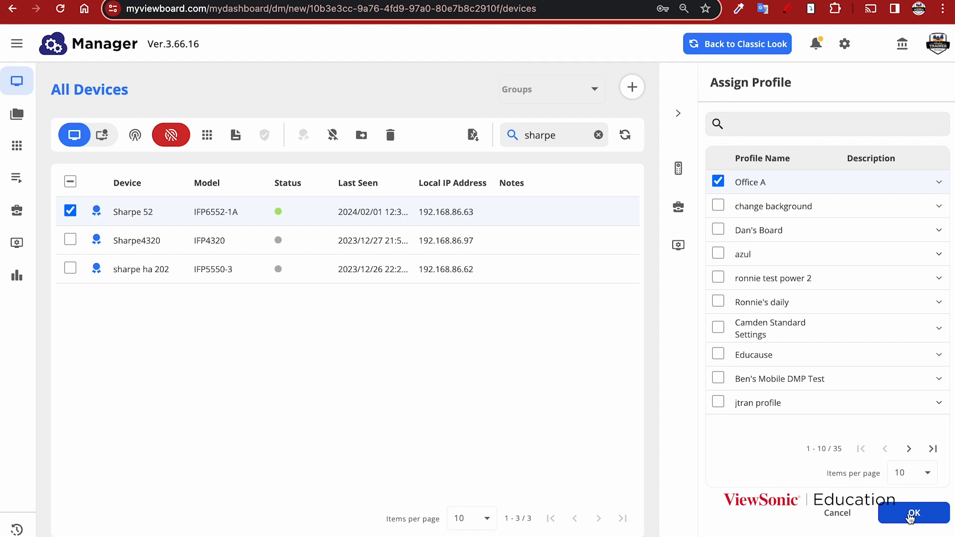
pyautogui.click(910, 514)
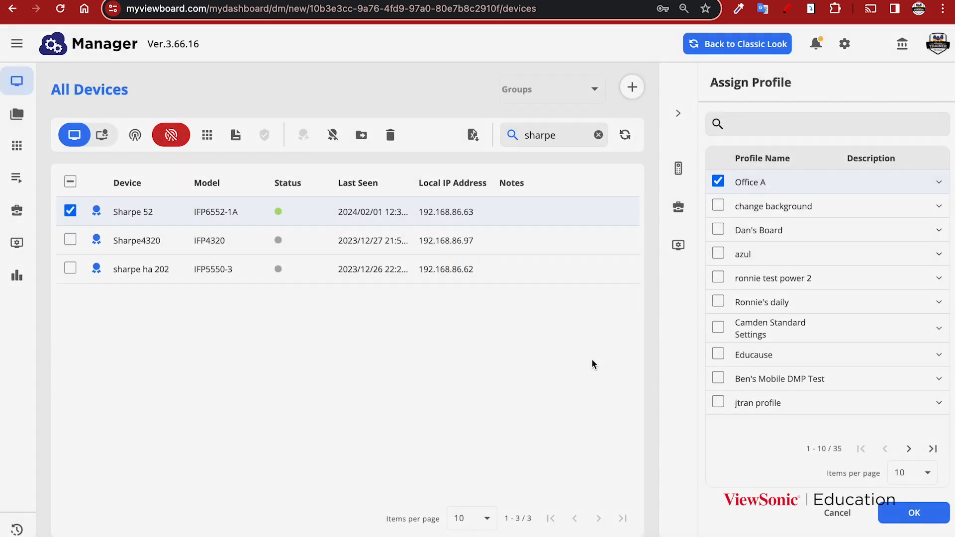